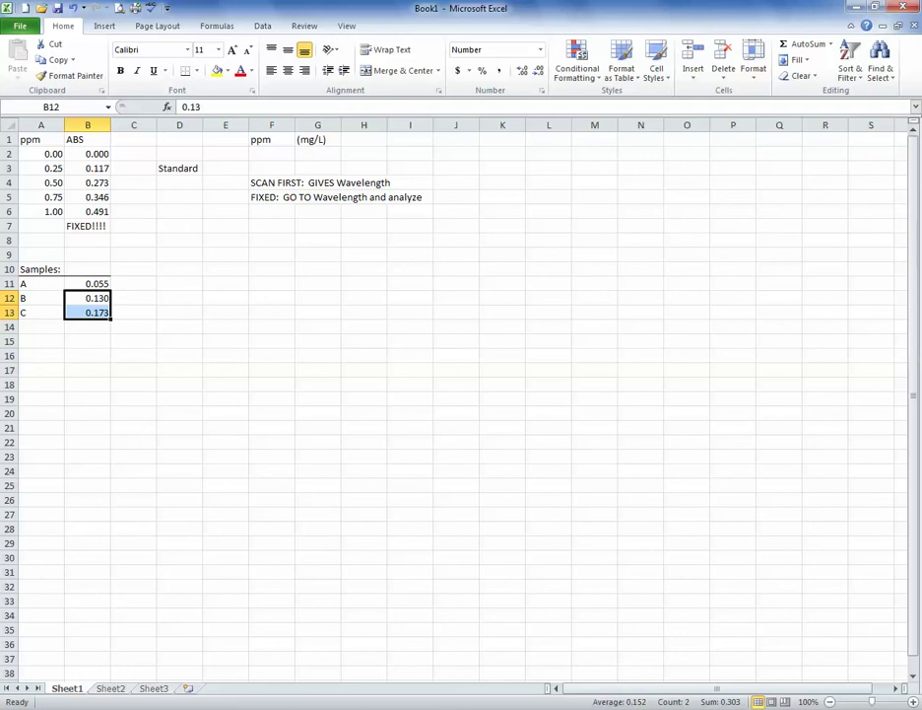
Step: Review the data by selecting the standard concentrations, absorbances and sample labels A–C
click(225, 269)
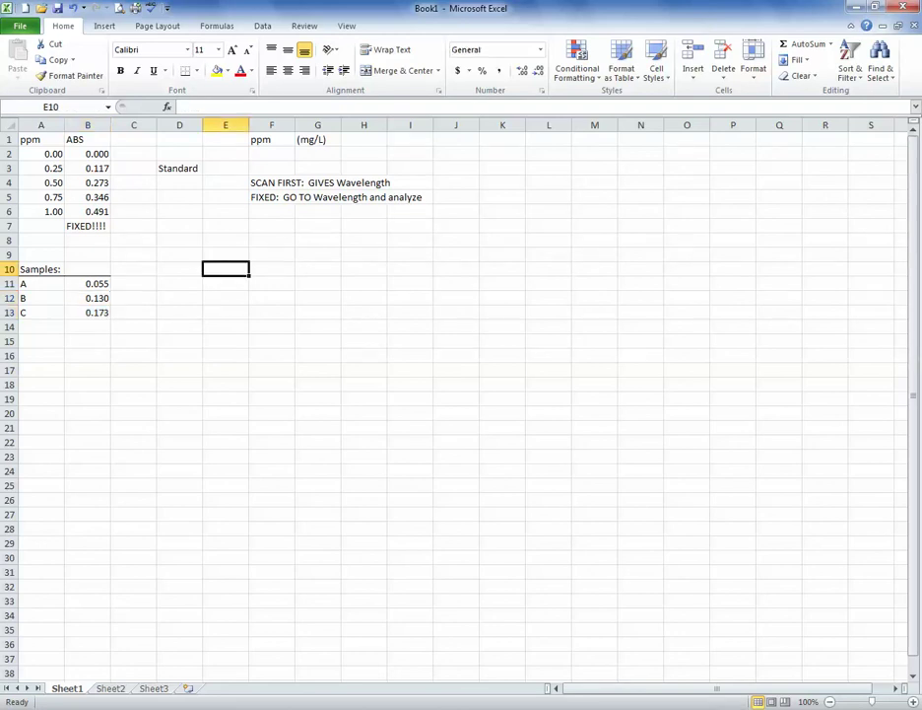
drag(40, 154, 40, 211)
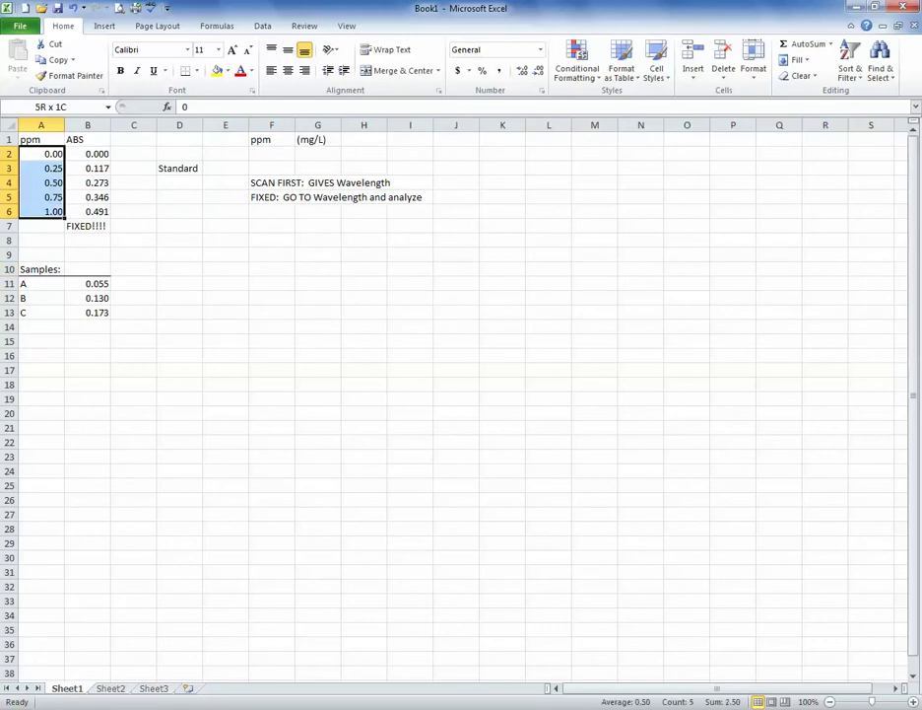
drag(41, 211, 88, 211)
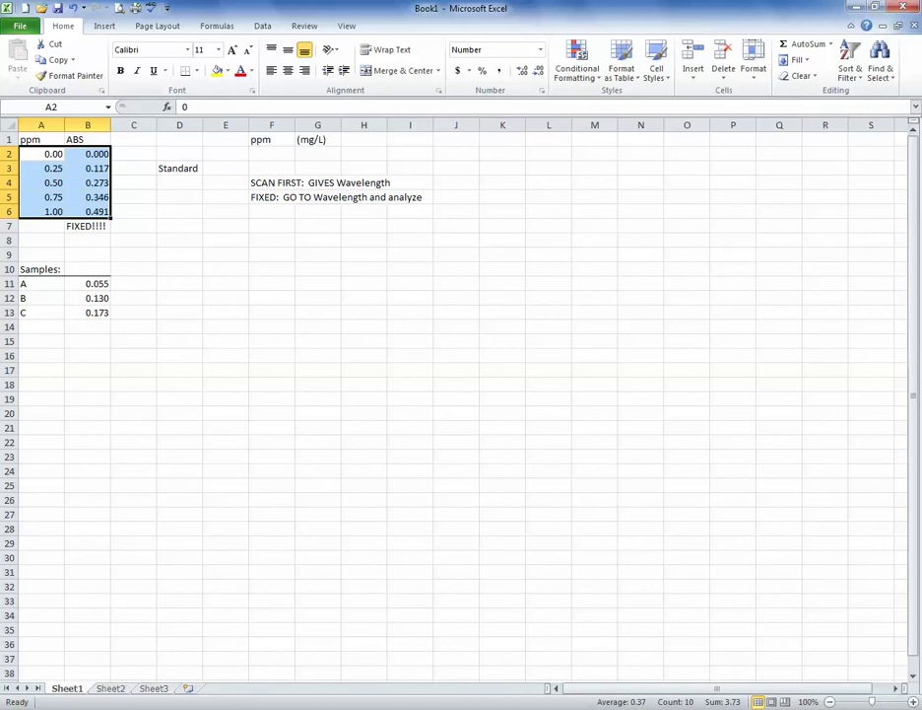
drag(40, 282, 40, 312)
double_click(41, 283)
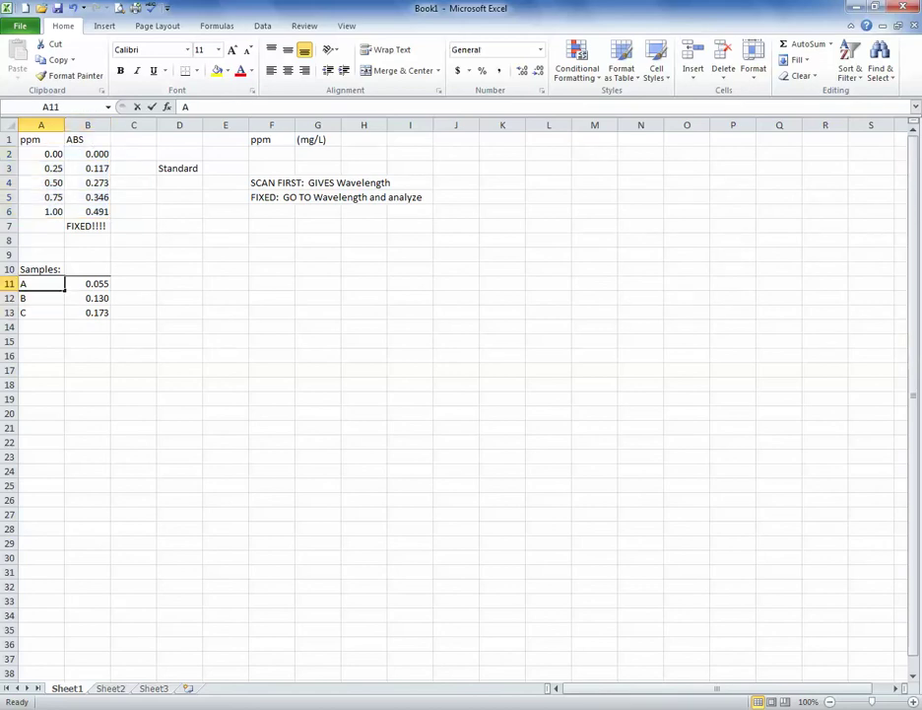
Step: Move below the sample table and enter the label '[x] = ???' in A15
key(Return)
key(Return)
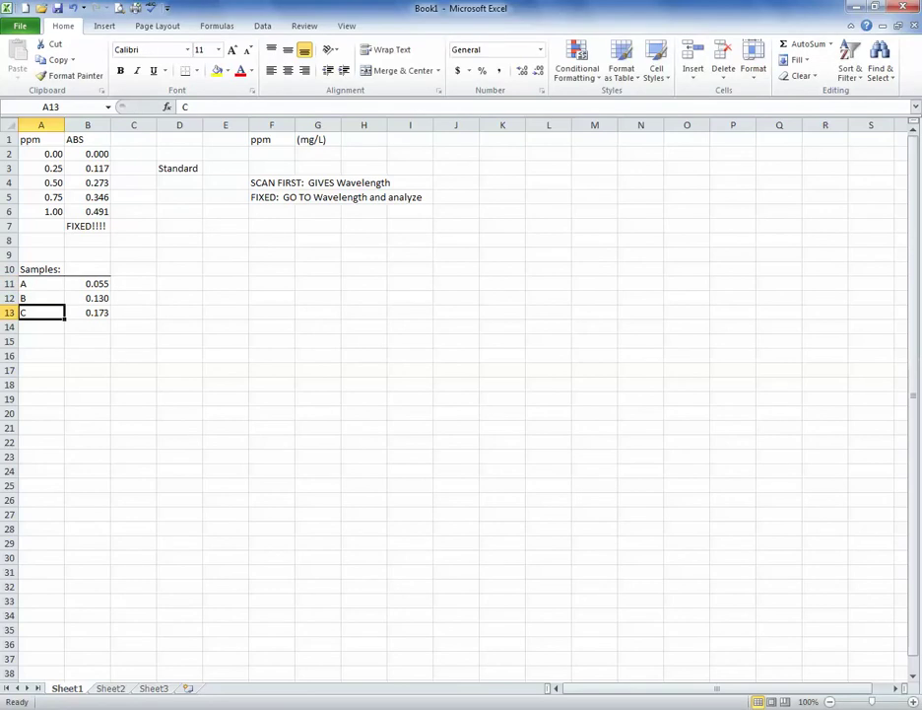
key(Up)
key(Up)
key(Right)
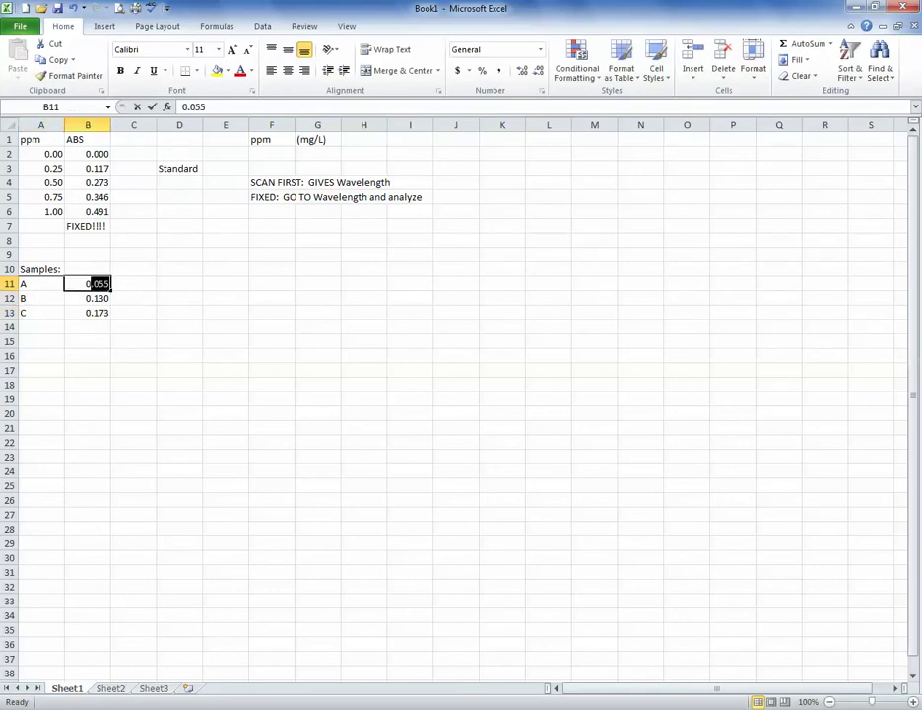
key(Down)
key(Down)
key(Right)
key(Right)
key(Down)
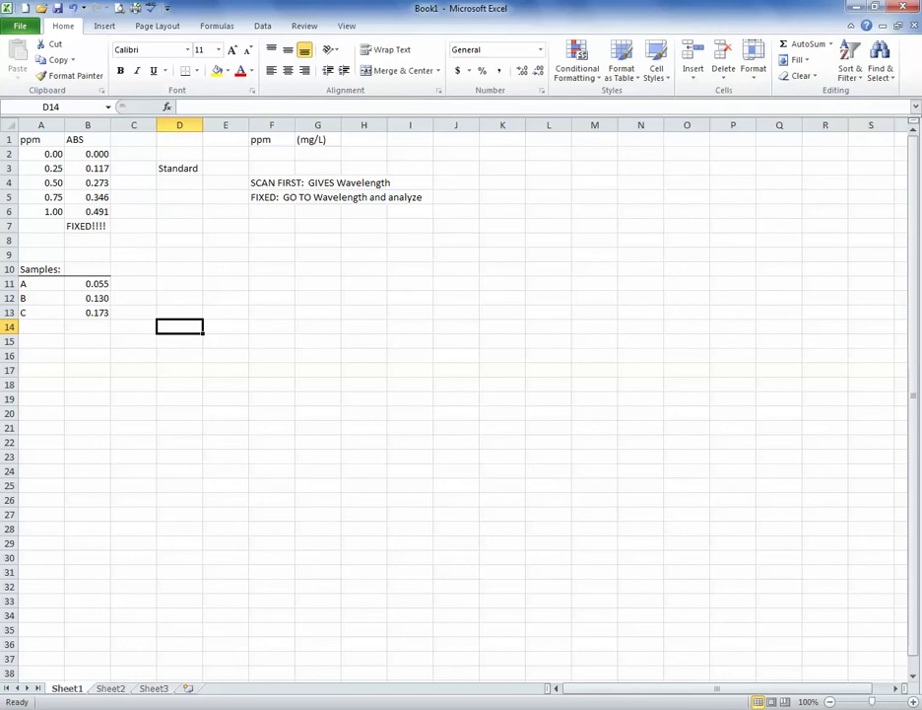
key(Down)
key(Home)
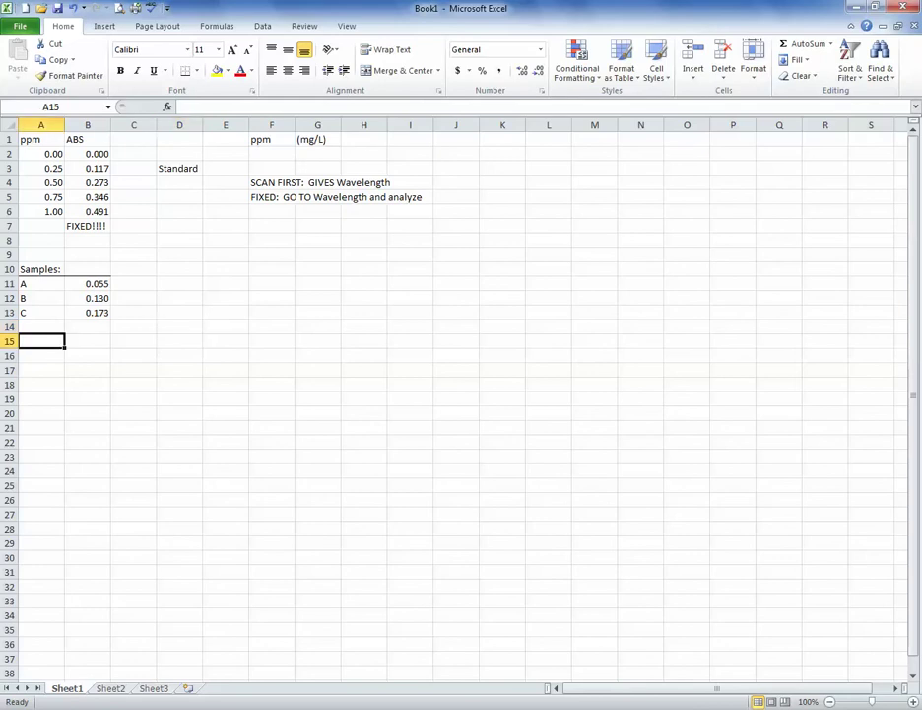
text([x] =)
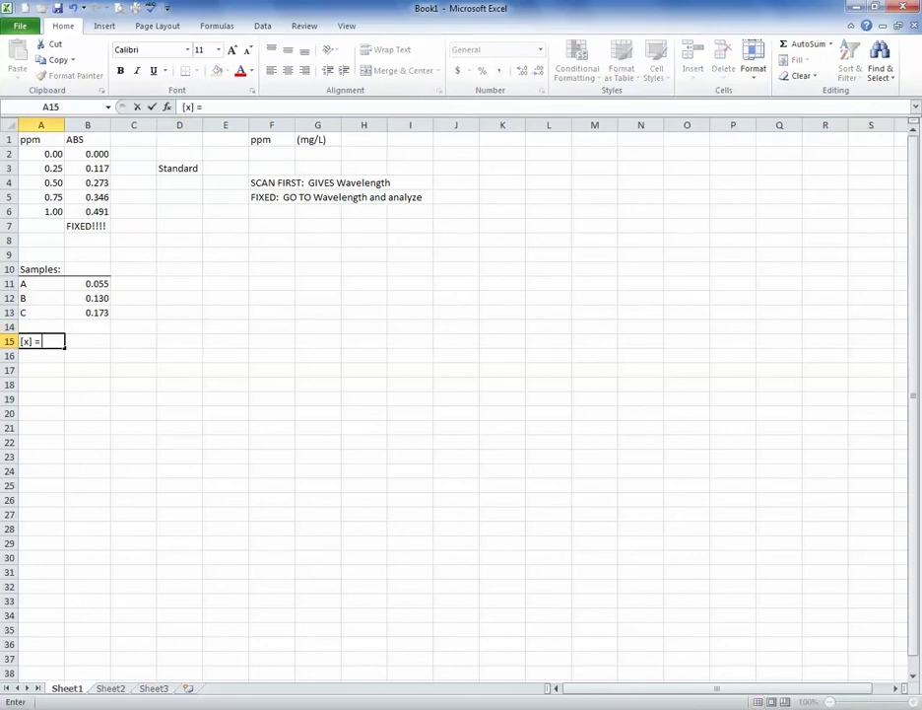
text( ???)
key(Return)
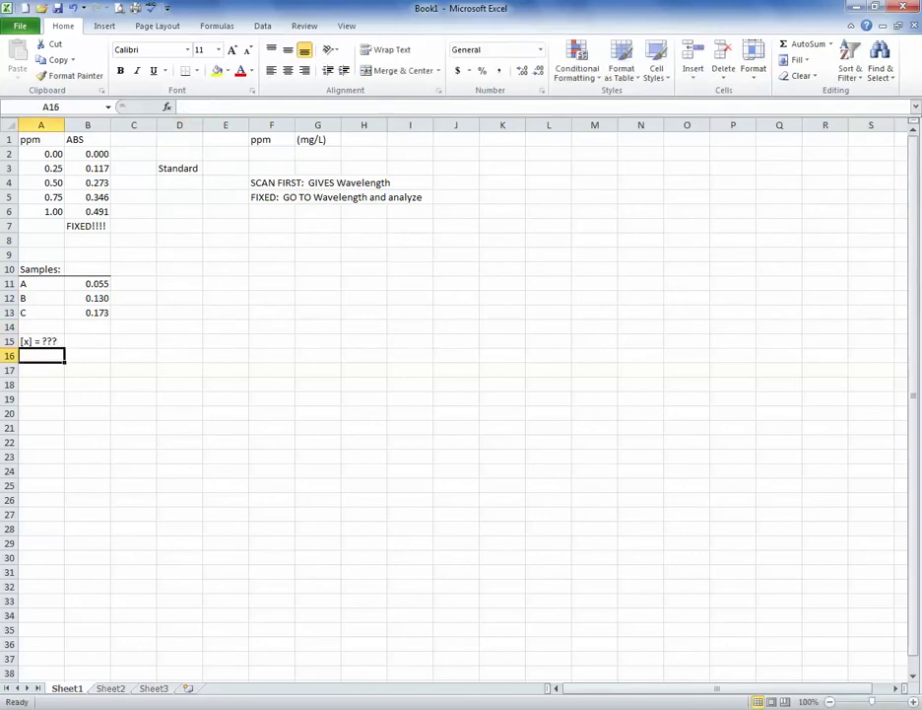
key(Up)
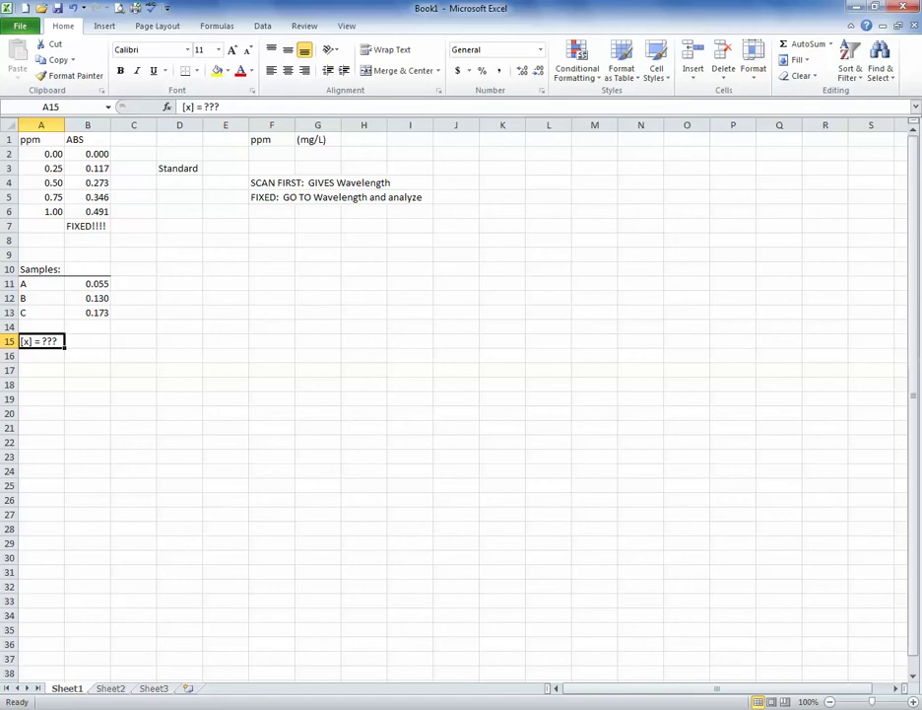
Step: Enter the heading 'Linear Regression Line' in F7 and select the standard concentrations
click(271, 225)
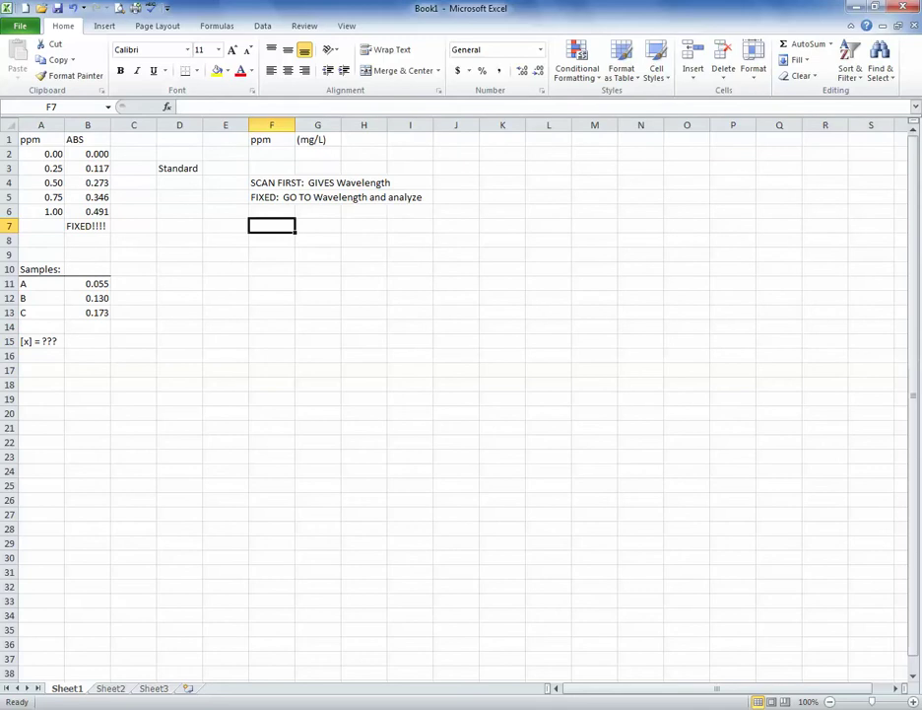
text(Linear Regression)
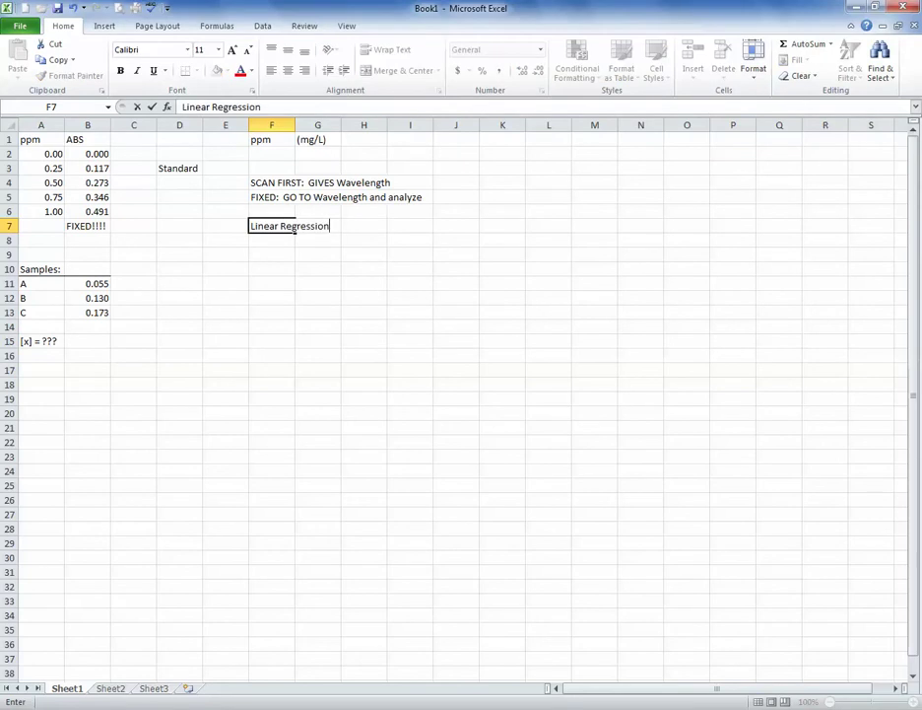
text( Line)
key(Return)
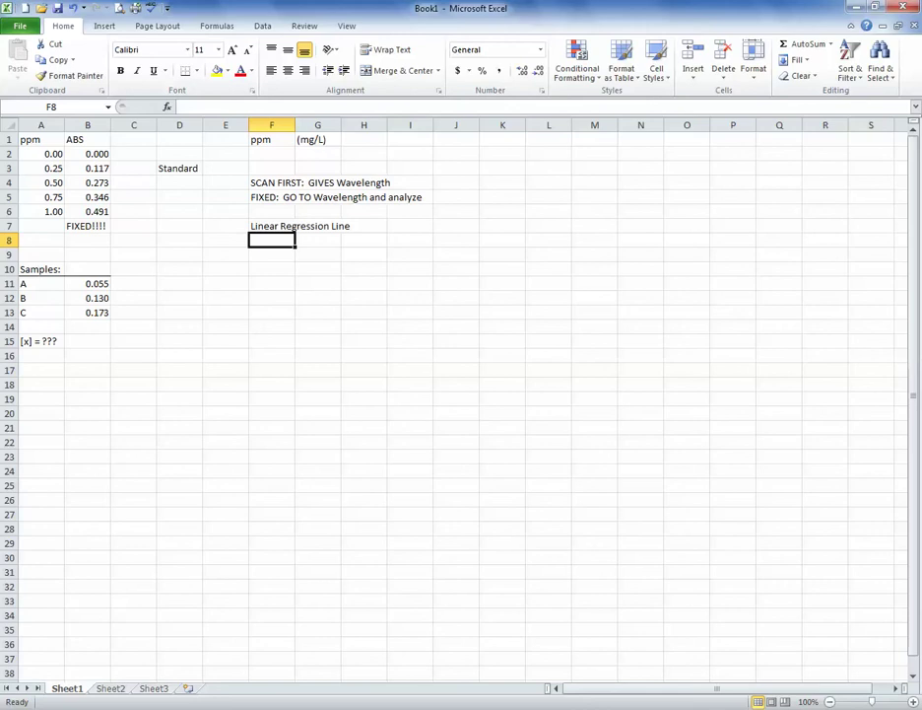
click(40, 153)
text(0)
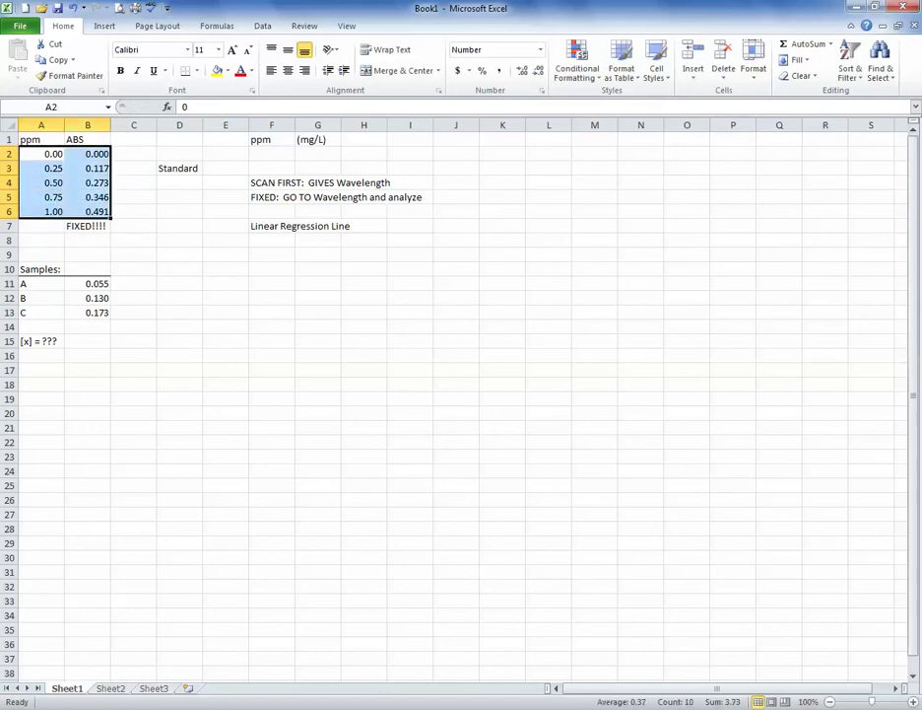
click(180, 226)
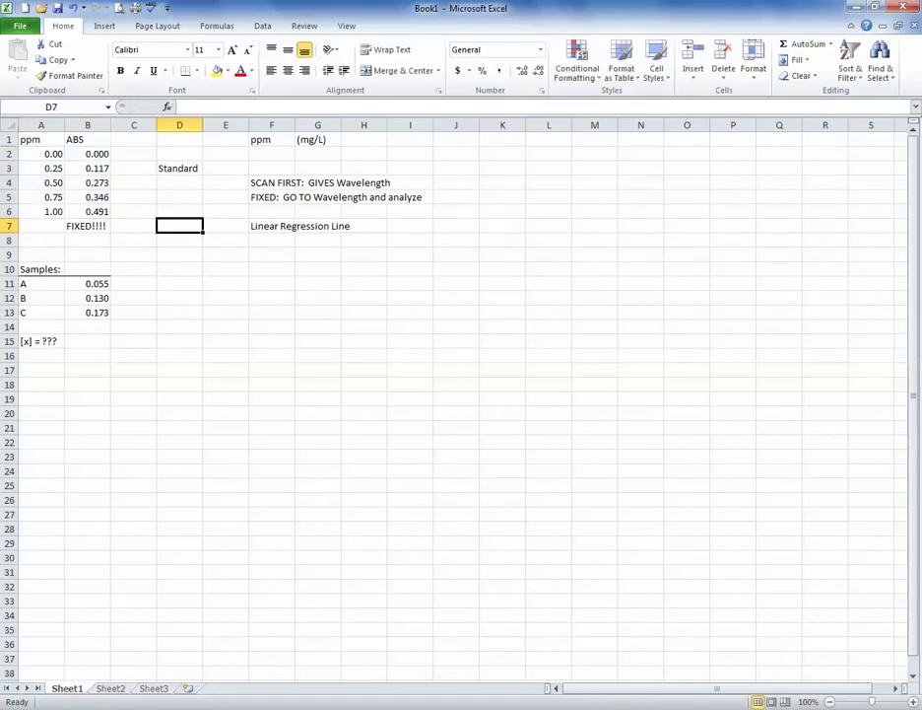
click(41, 154)
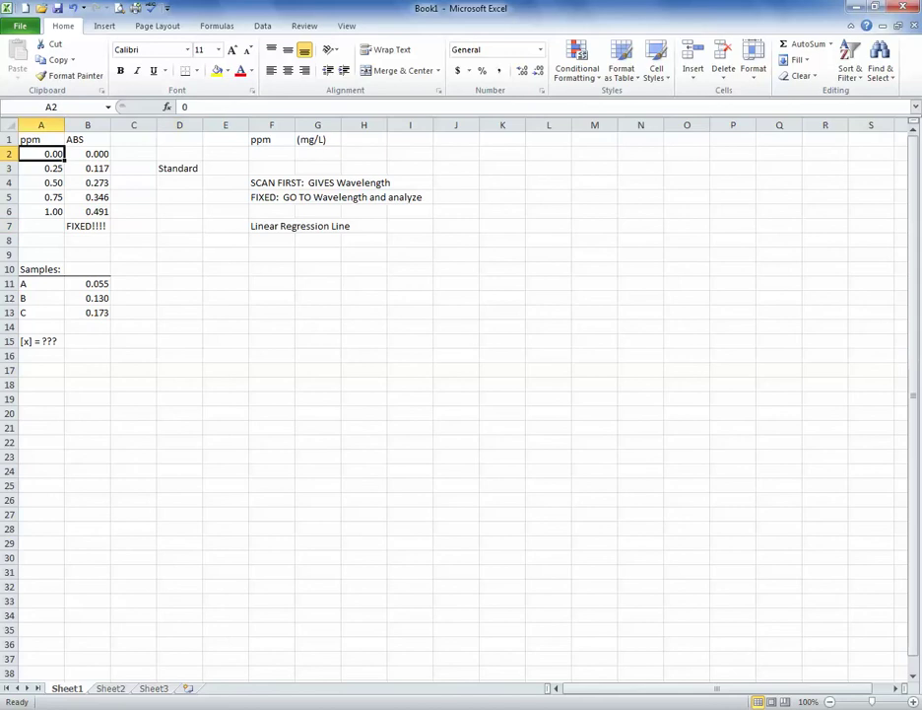
text(0)
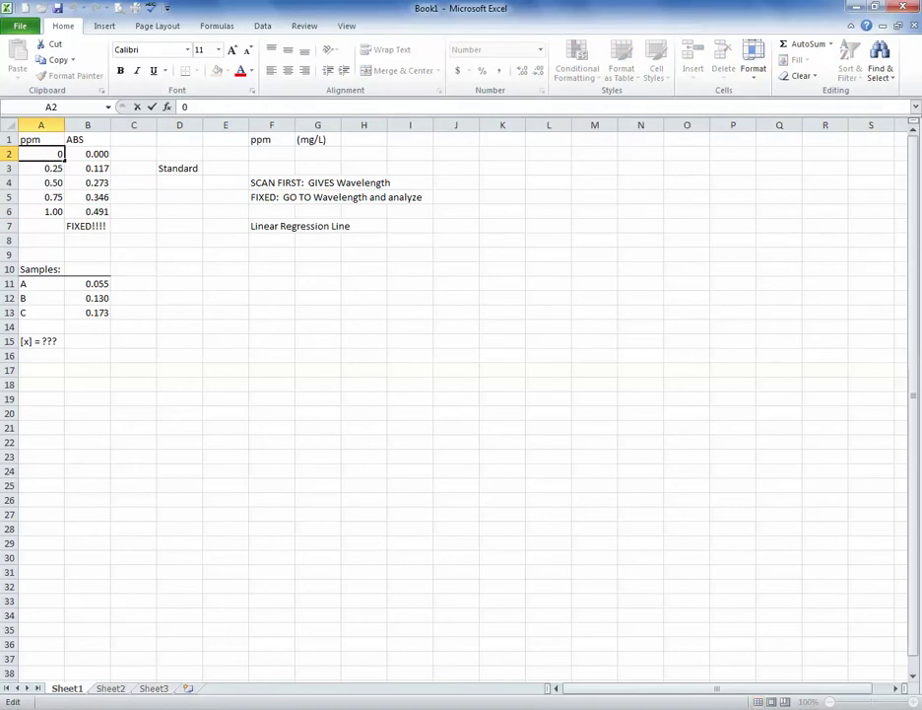
click(87, 139)
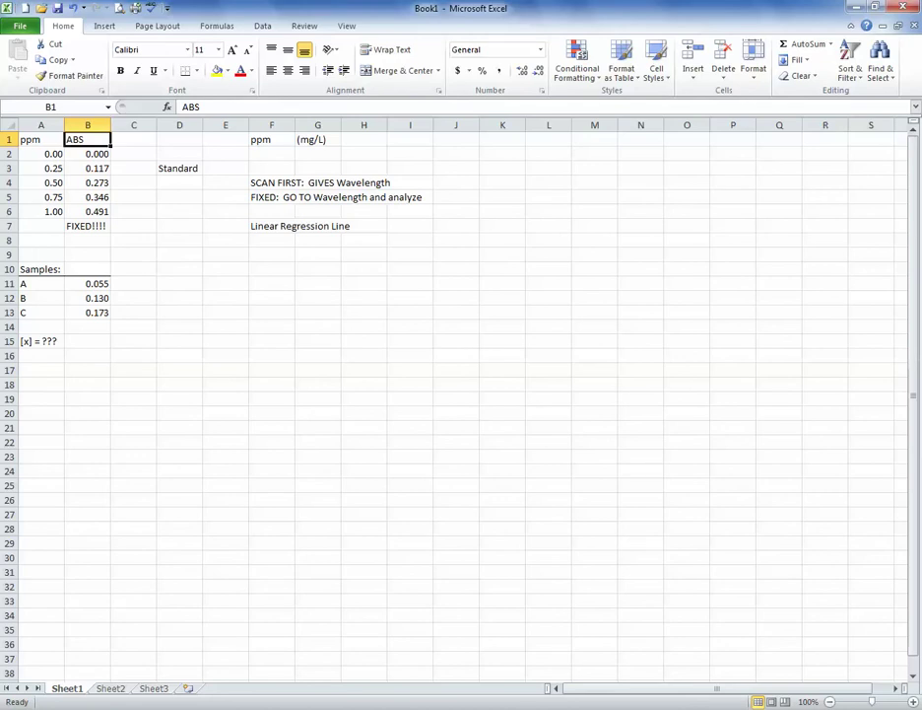
click(40, 153)
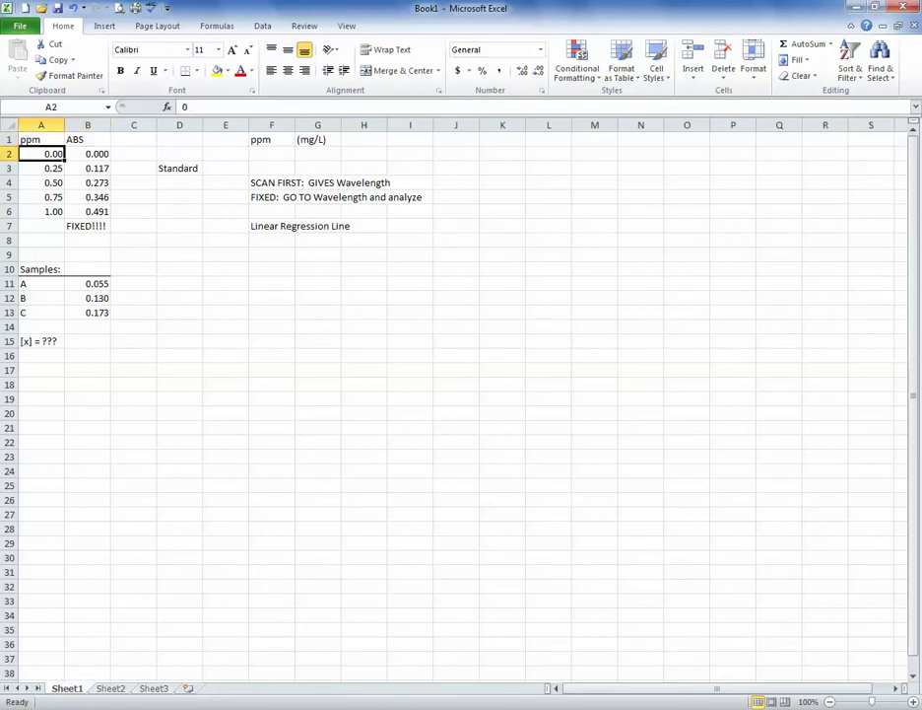
mouse_move(40, 154)
mouse_down()
mouse_move(40, 210)
mouse_move(88, 211)
mouse_up()
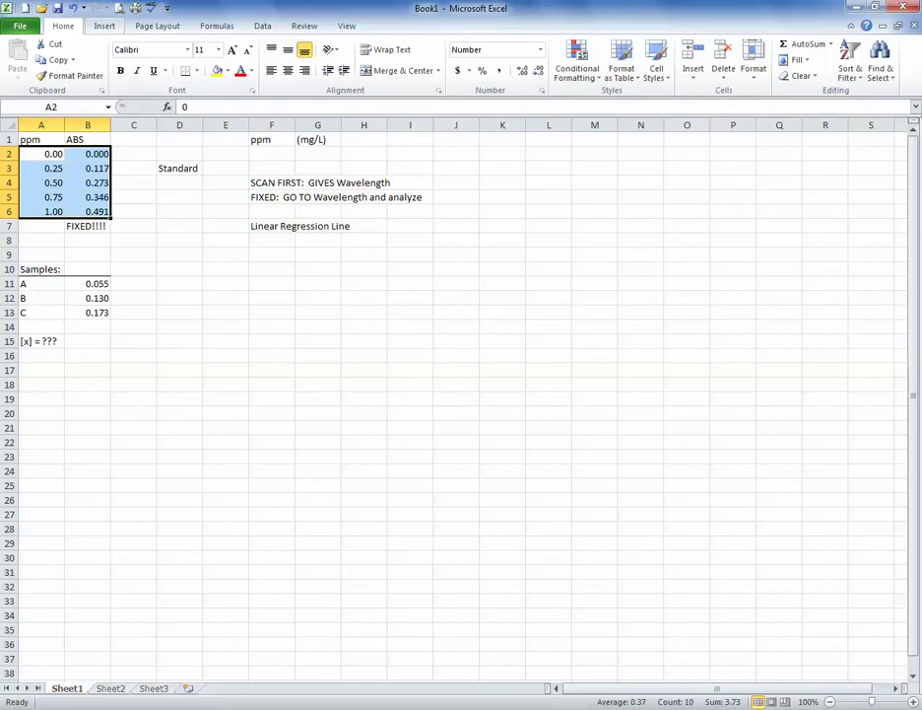
Step: Bring up the Insert tab's Scatter chart gallery for the A2:B6 standards
click(104, 26)
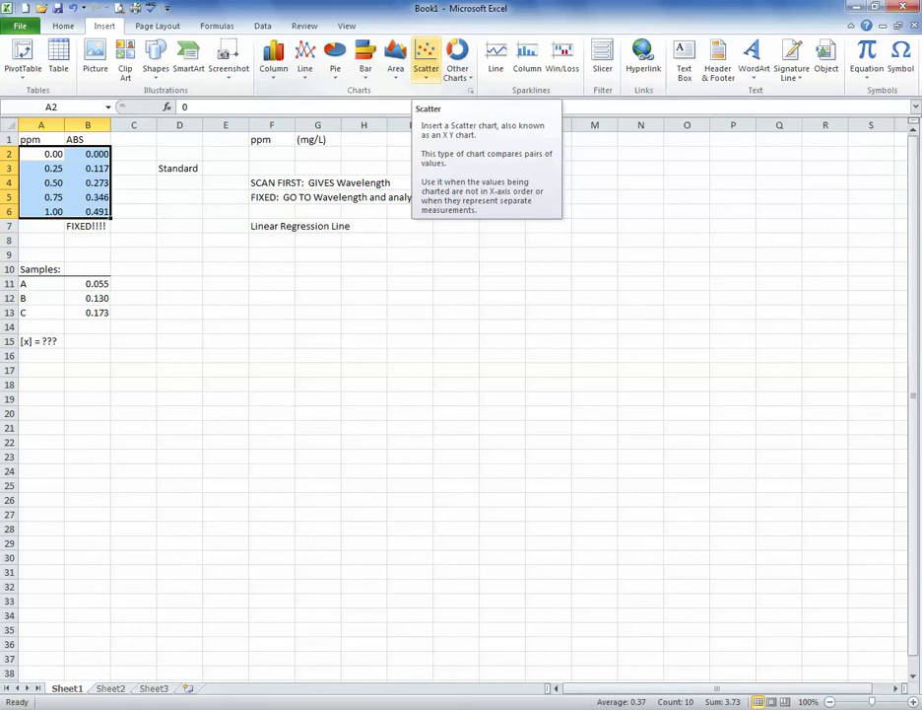
click(427, 59)
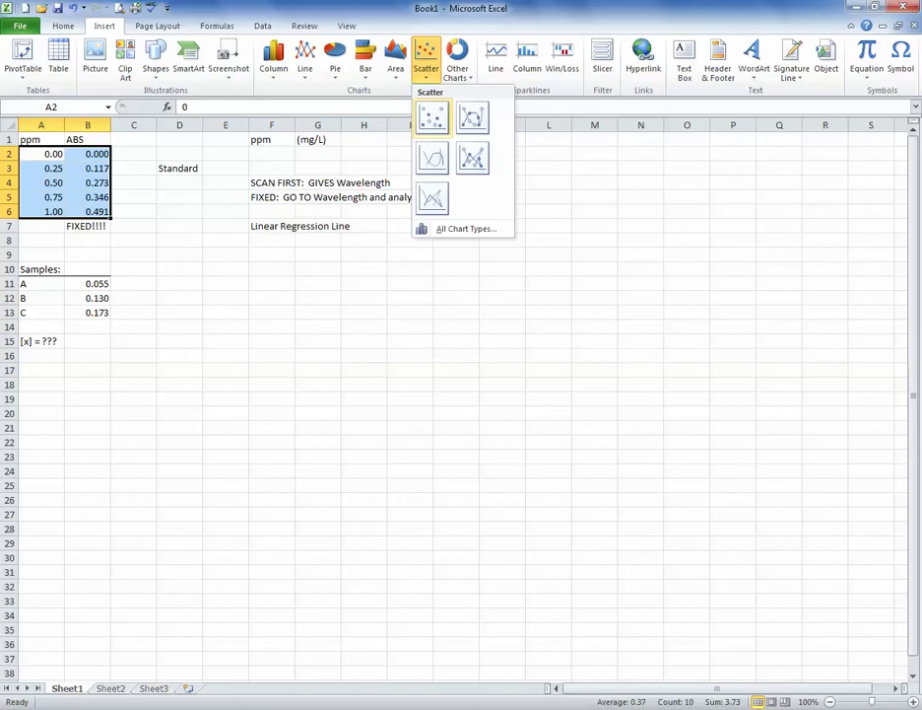
Step: Insert a Scatter with only Markers chart and move it over columns J–P
click(432, 118)
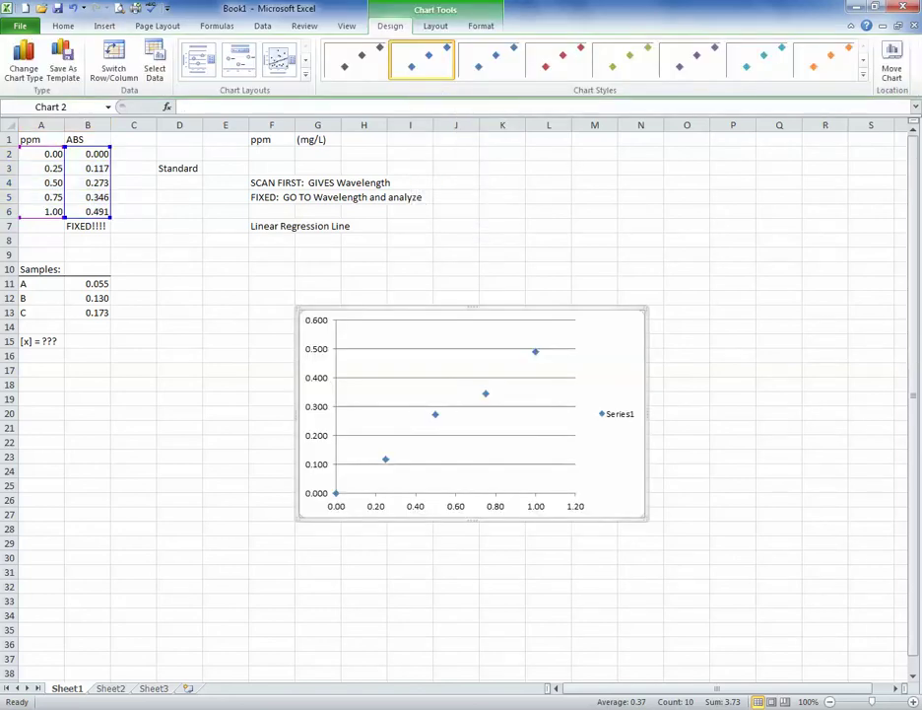
drag(473, 413, 616, 254)
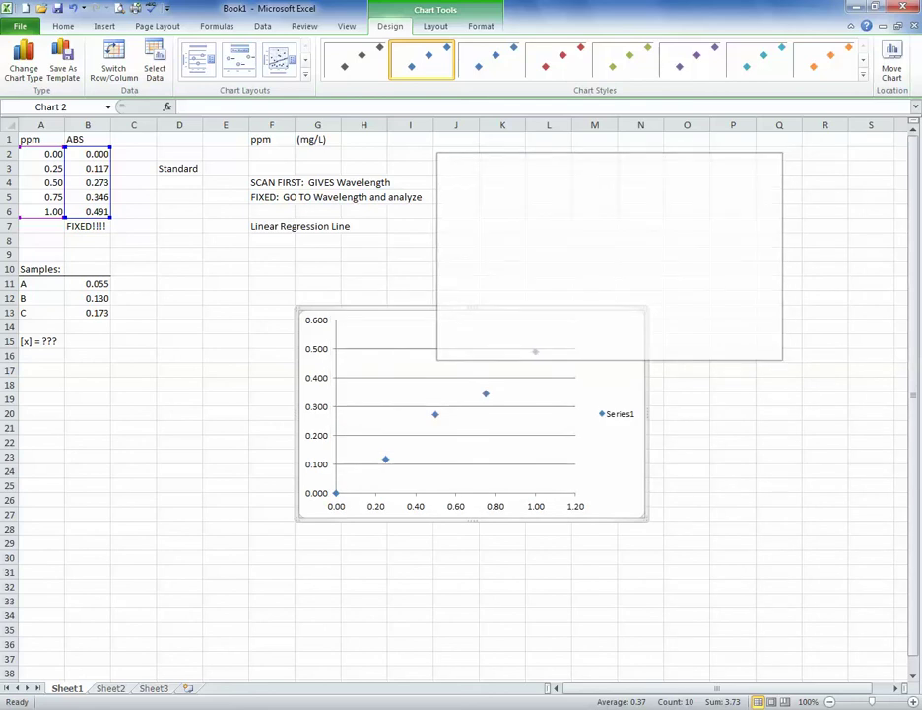
drag(616, 254, 611, 256)
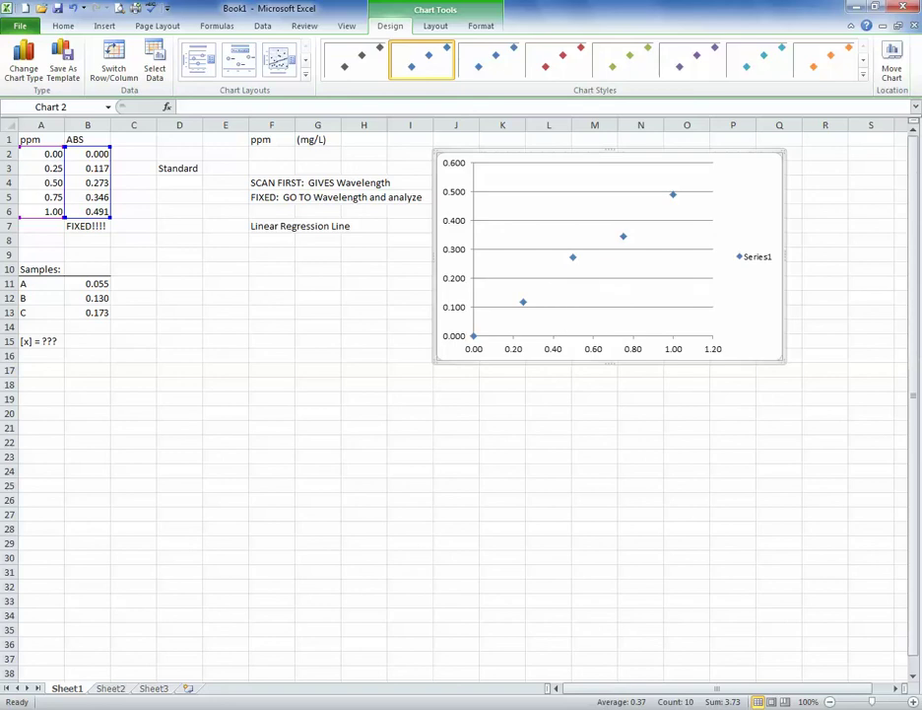
Step: Write a calibration note starting in cell F9, fixing a misspelling
click(271, 254)
text(All c)
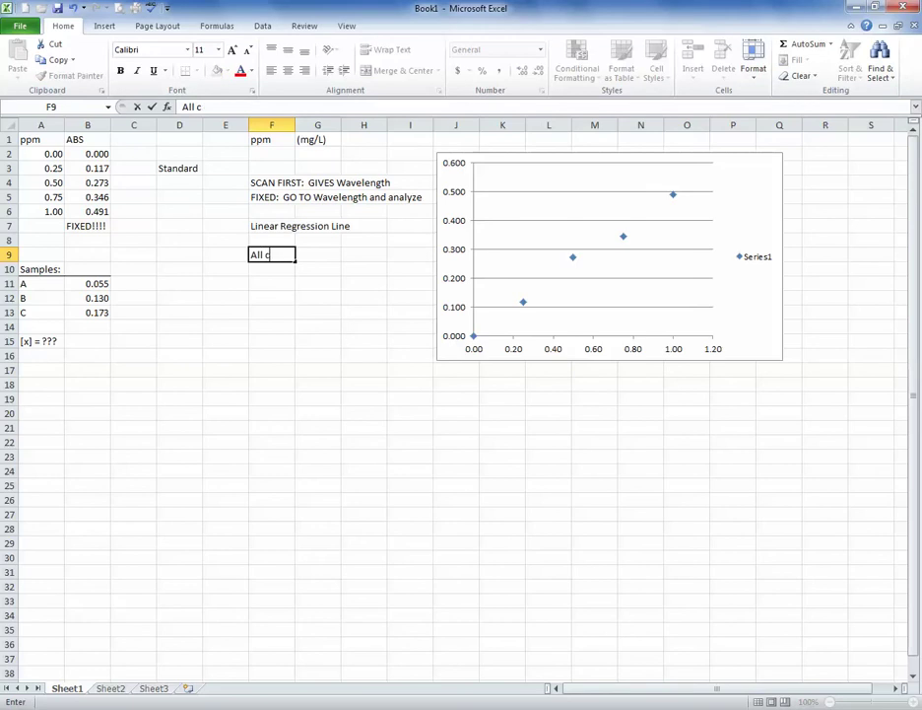
text(alculations are bas)
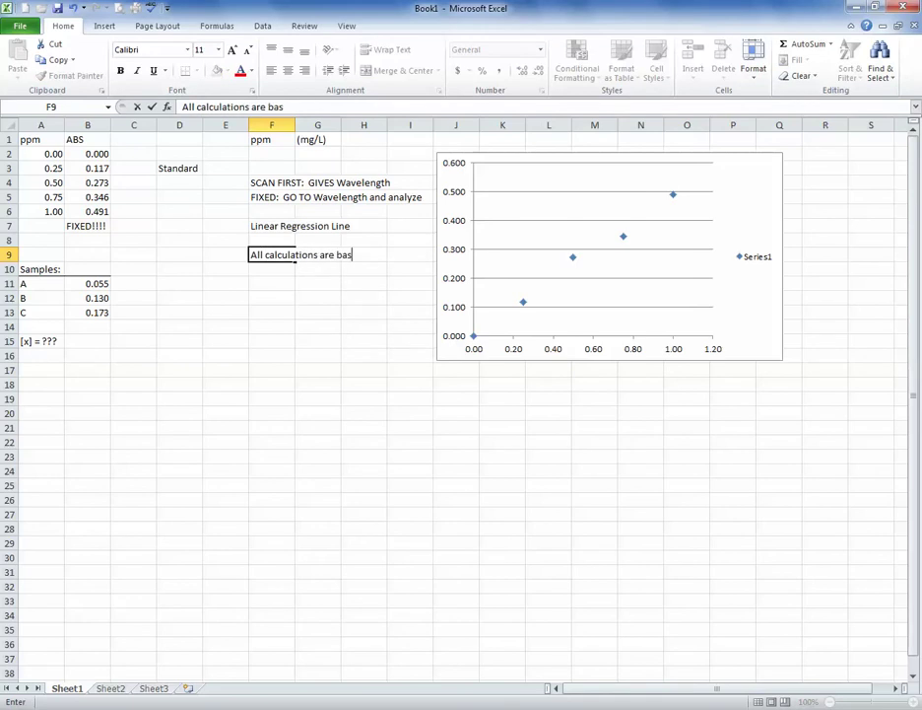
text(ed on)
key(Return)
text(standard )
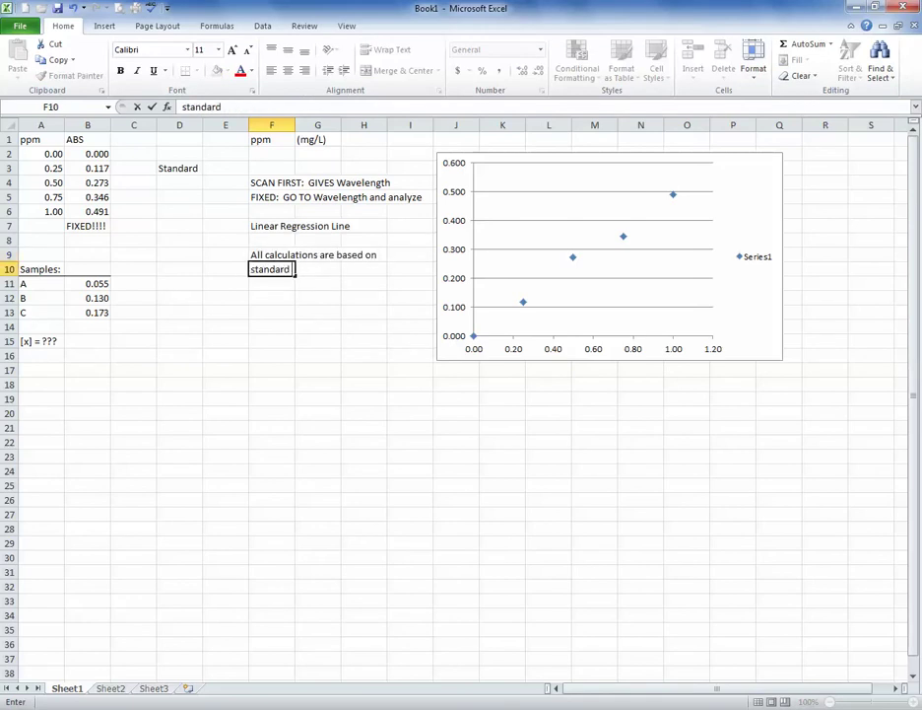
text(calbiration)
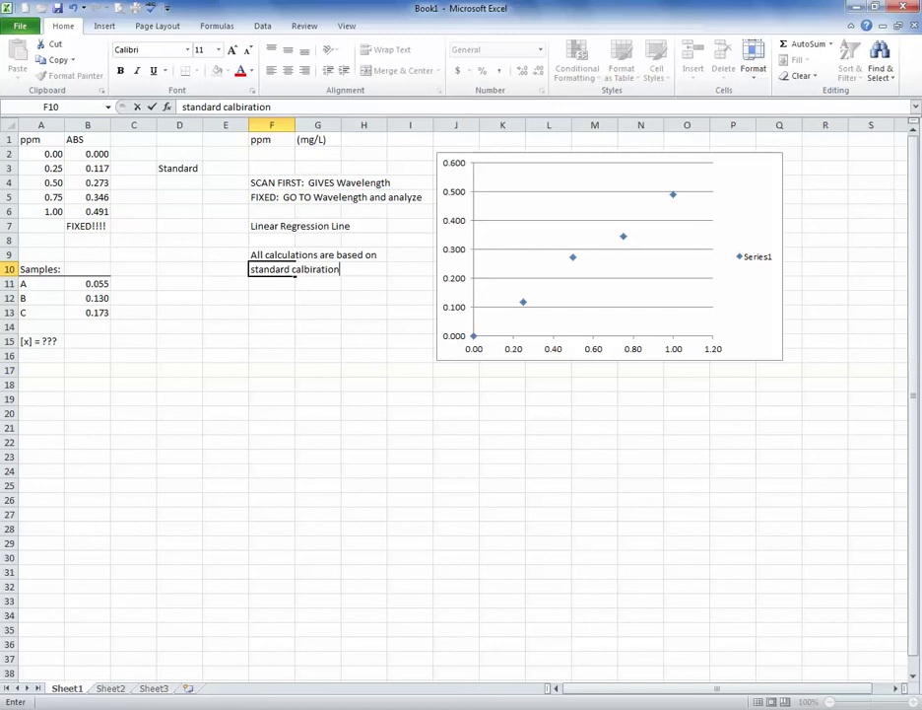
key(BackSpace)
key(BackSpace)
key(BackSpace)
text(ibration curv)
text(e.)
key(Return)
key(Return)
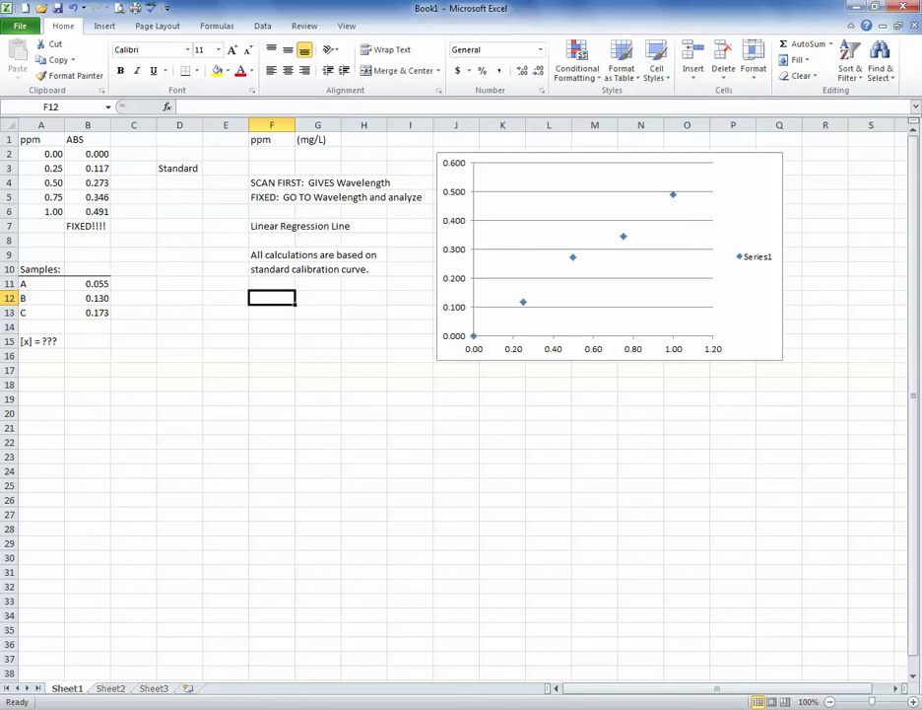
text(L)
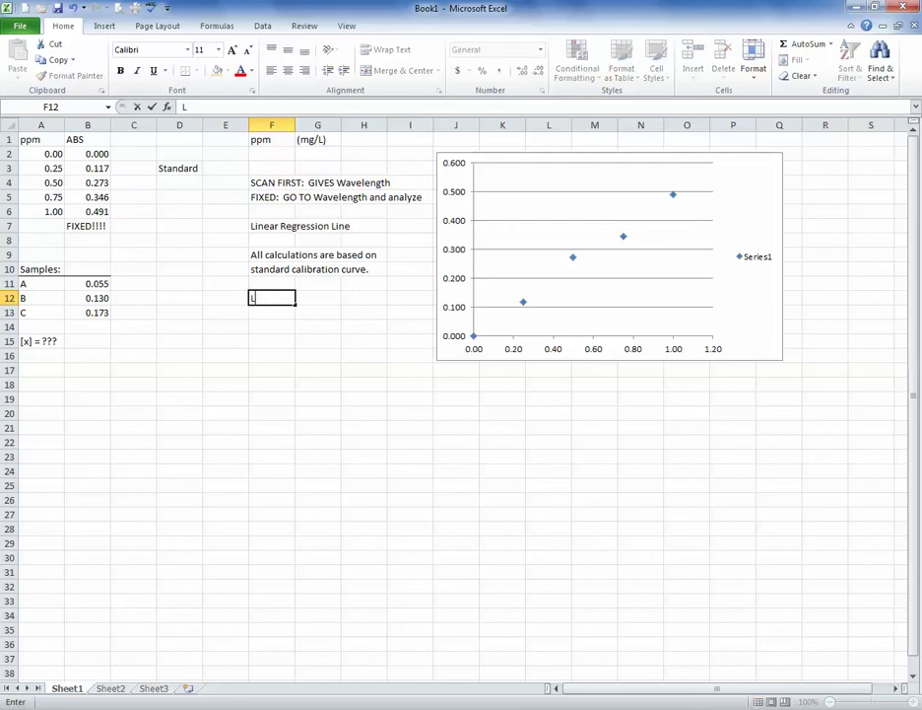
text(inear Regression Line:)
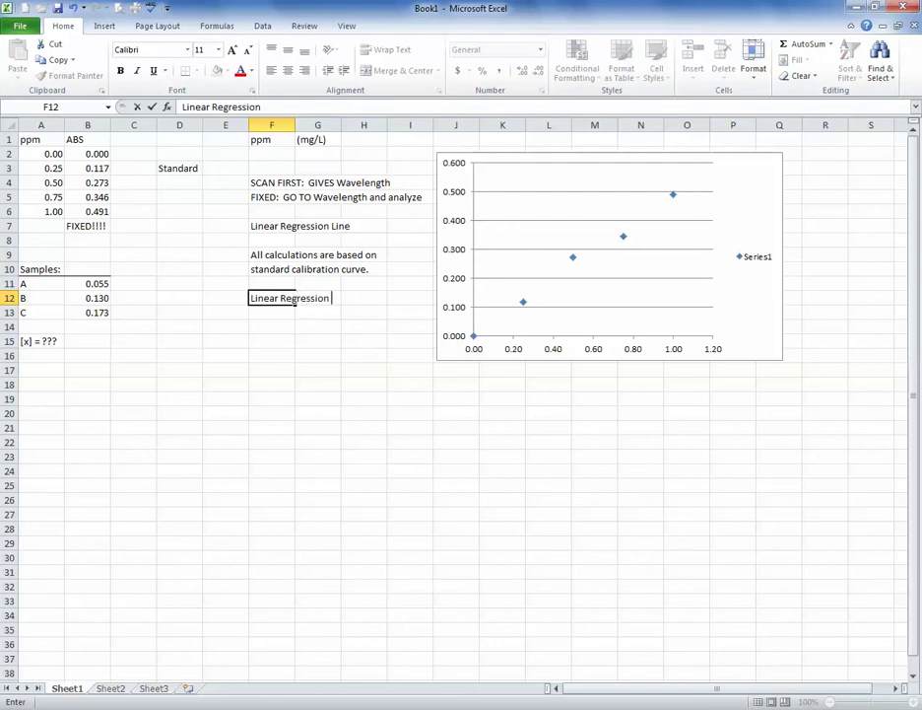
Step: Add the labels 'Linear Regression Line:', 'Equation:' and 'R2:' under the note
key(Return)
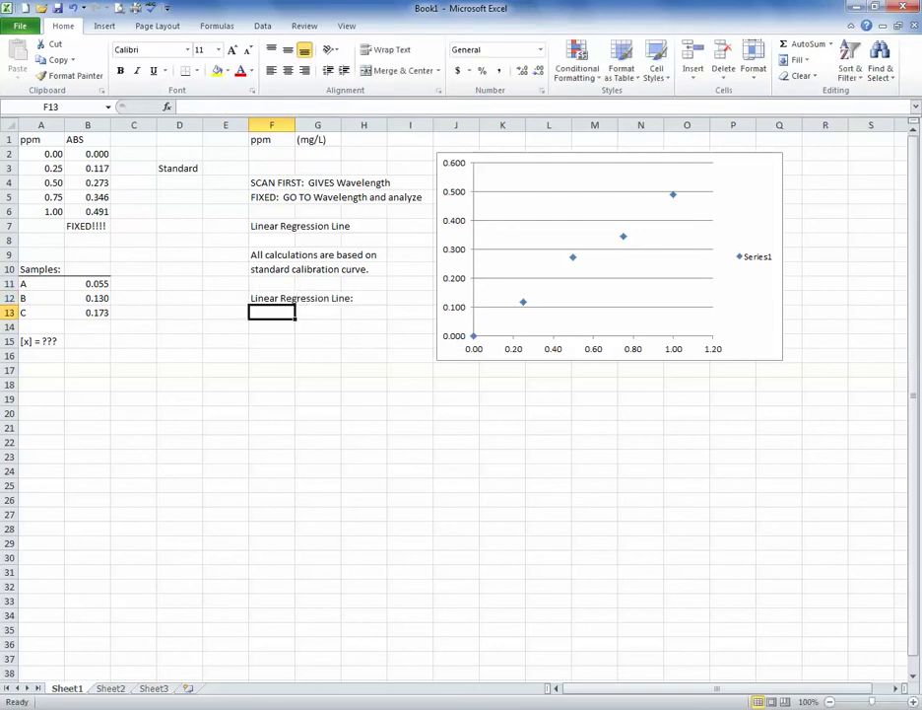
text(Euat)
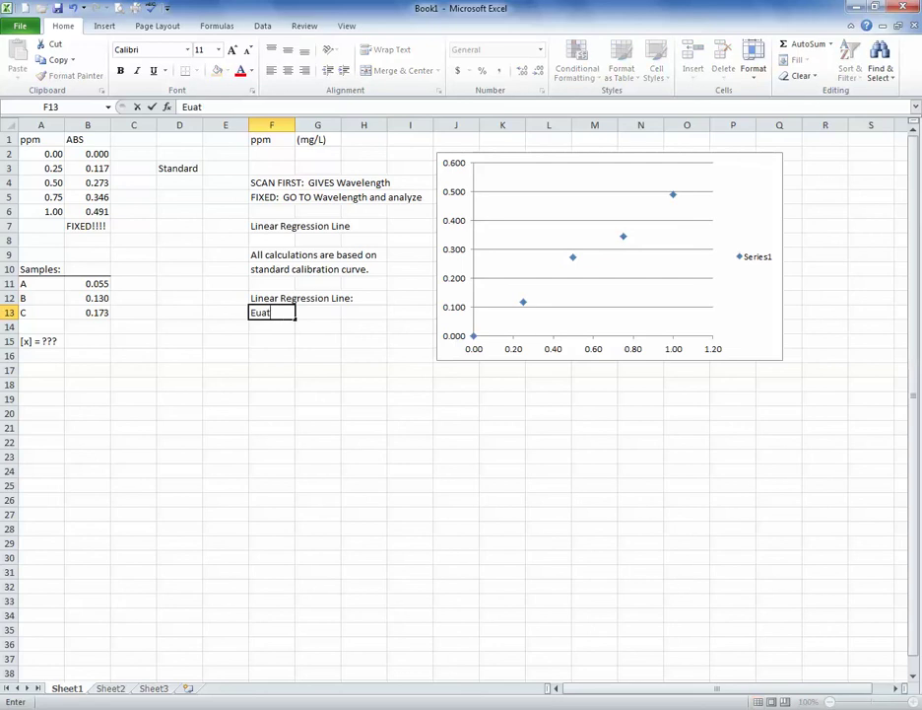
text(io)
key(BackSpace)
key(BackSpace)
key(BackSpace)
key(BackSpace)
key(BackSpace)
text(quation)
text(s)
key(BackSpace)
text(:)
key(Return)
key(Return)
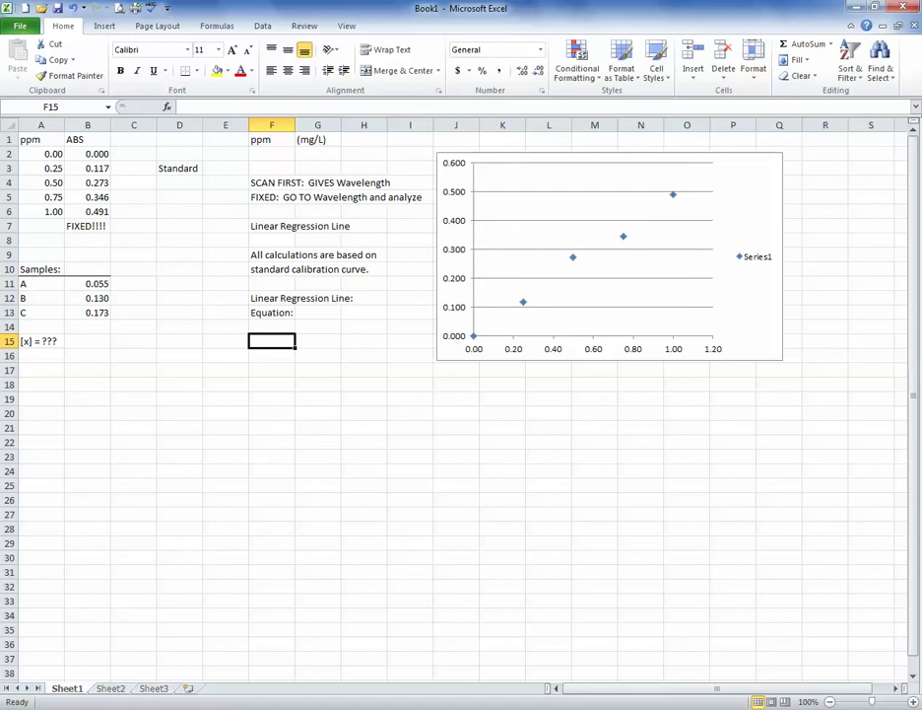
text(R)
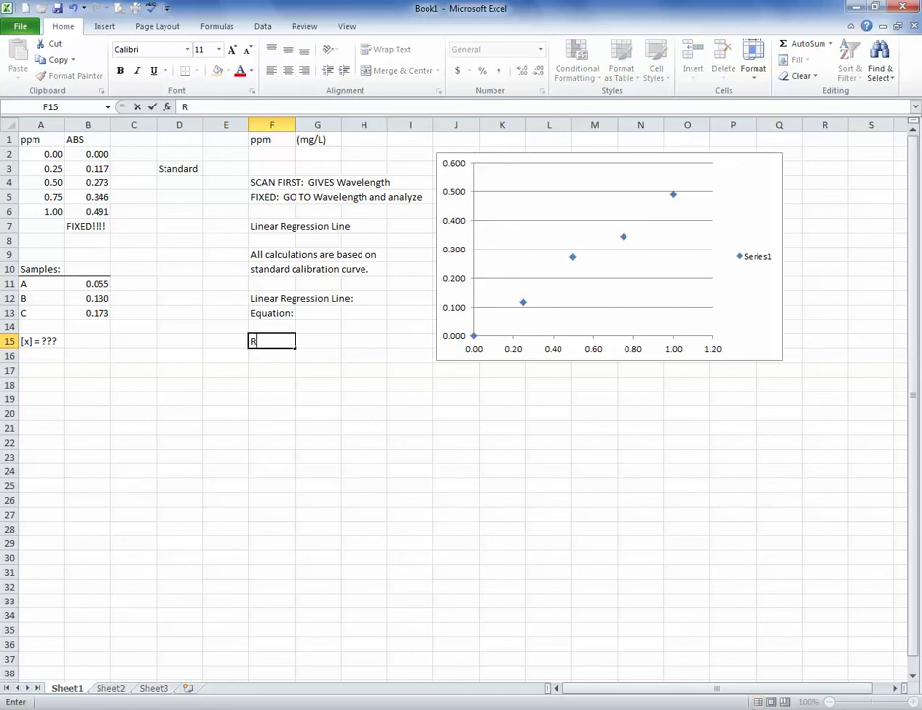
text(2:)
key(Return)
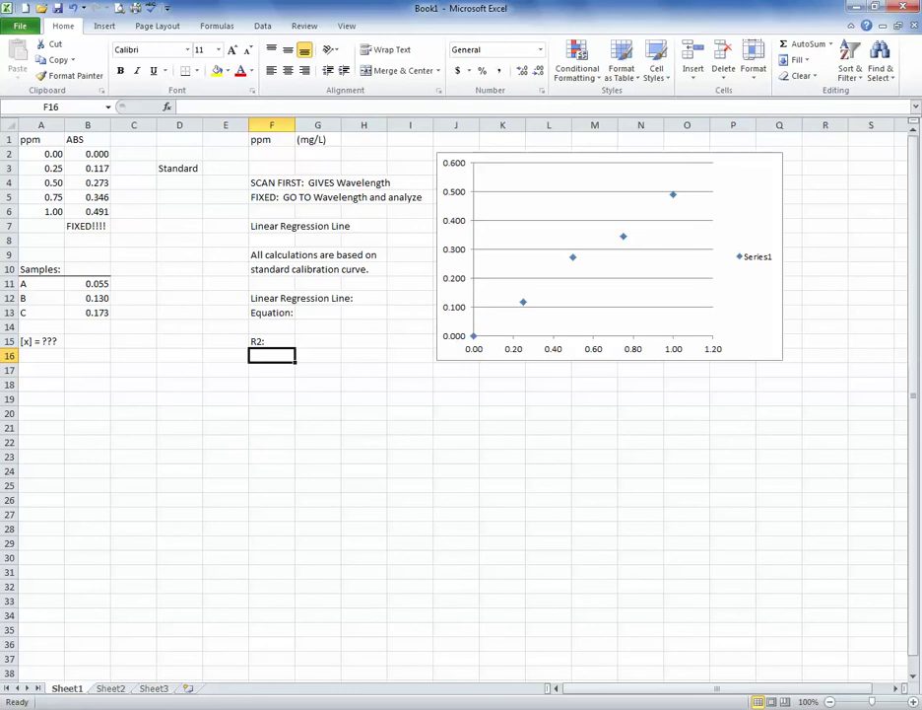
Step: Enter 'PERFECT' in G15 and the value 1.00 in H15
key(Up)
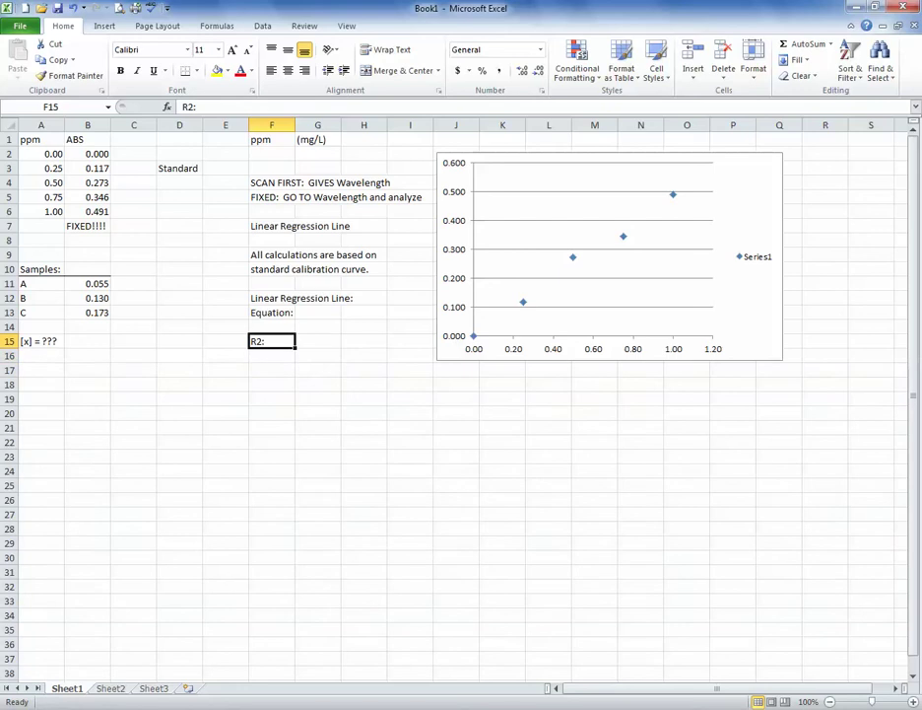
key(Right)
text(PERFE)
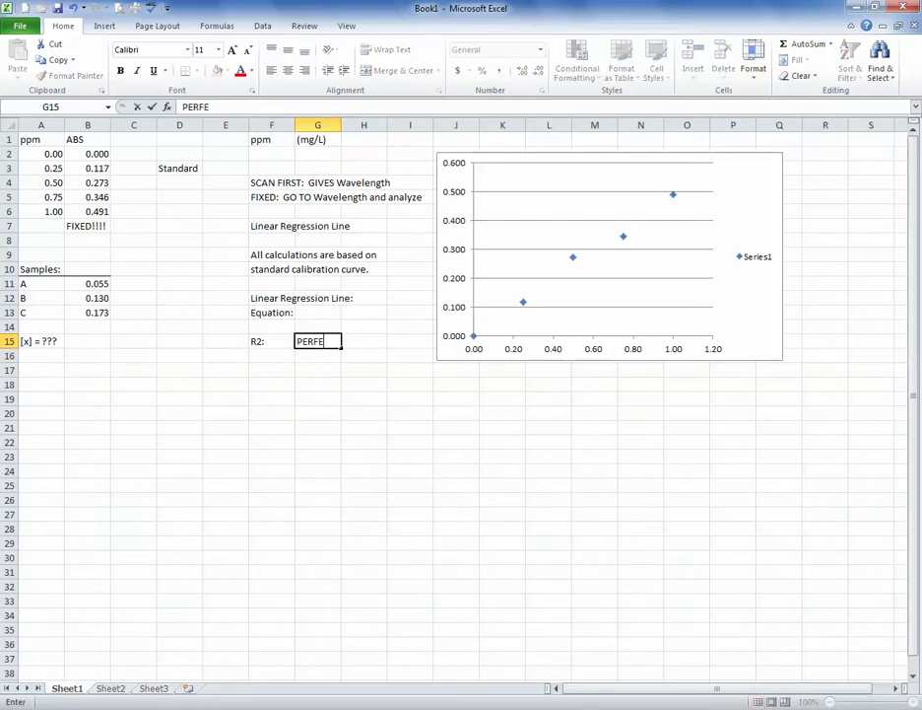
text(CT)
key(Tab)
text(1.)
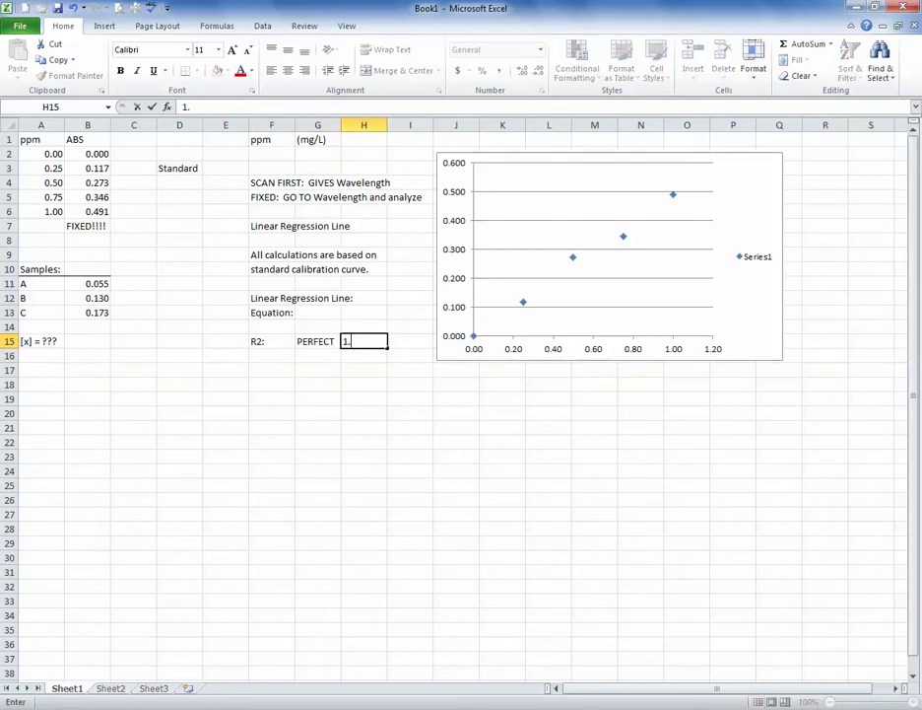
text(00)
key(Return)
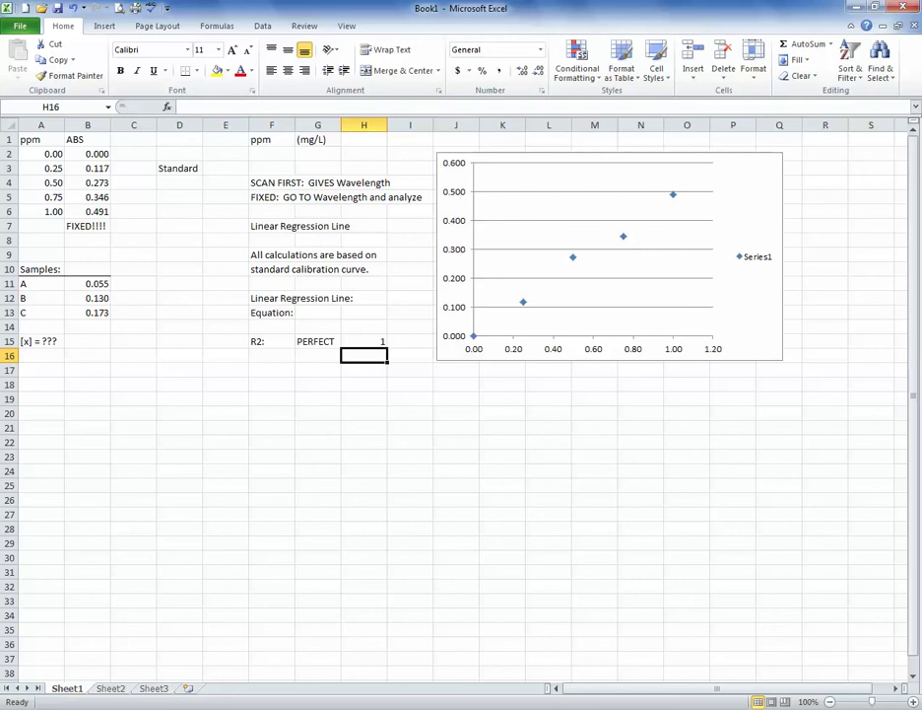
key(Up)
key(ctrl+shift+1)
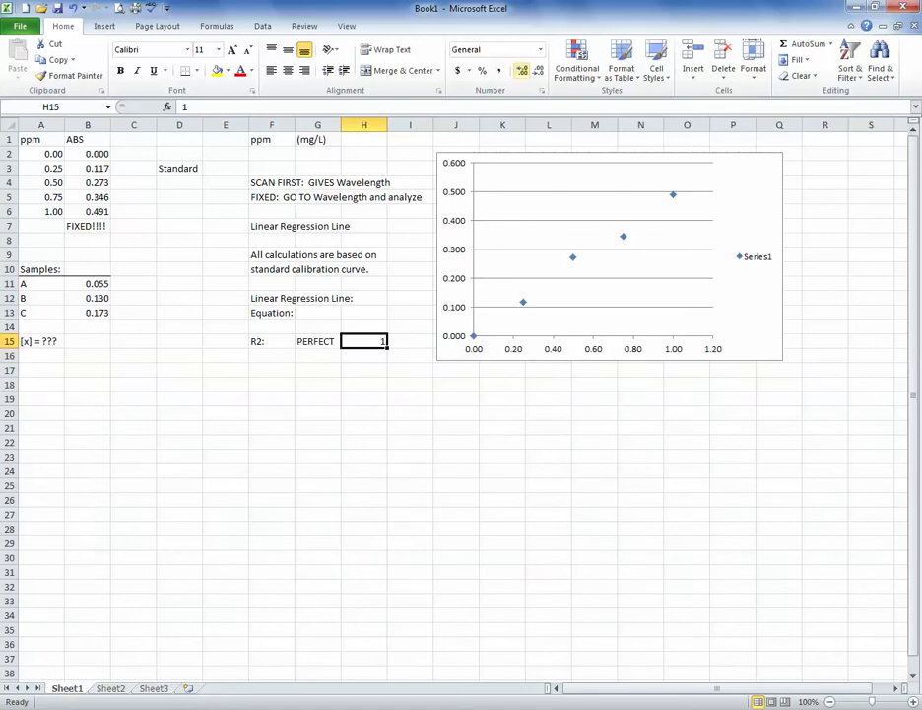
Step: Display the R² value in H15 as 1.0000, then select the chart's data series
click(537, 71)
click(537, 71)
drag(364, 413, 363, 427)
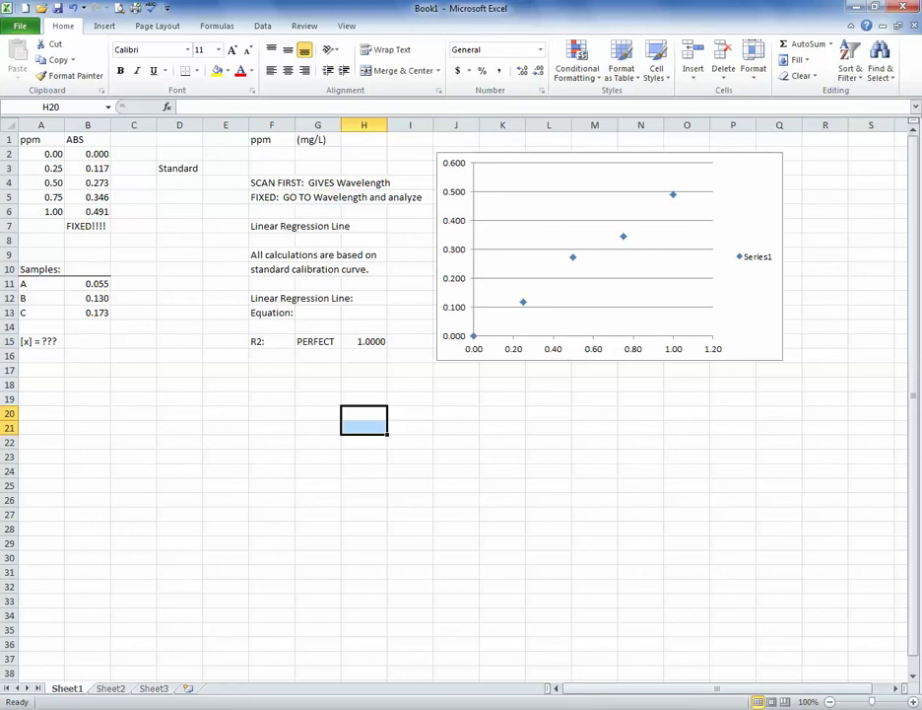
click(364, 341)
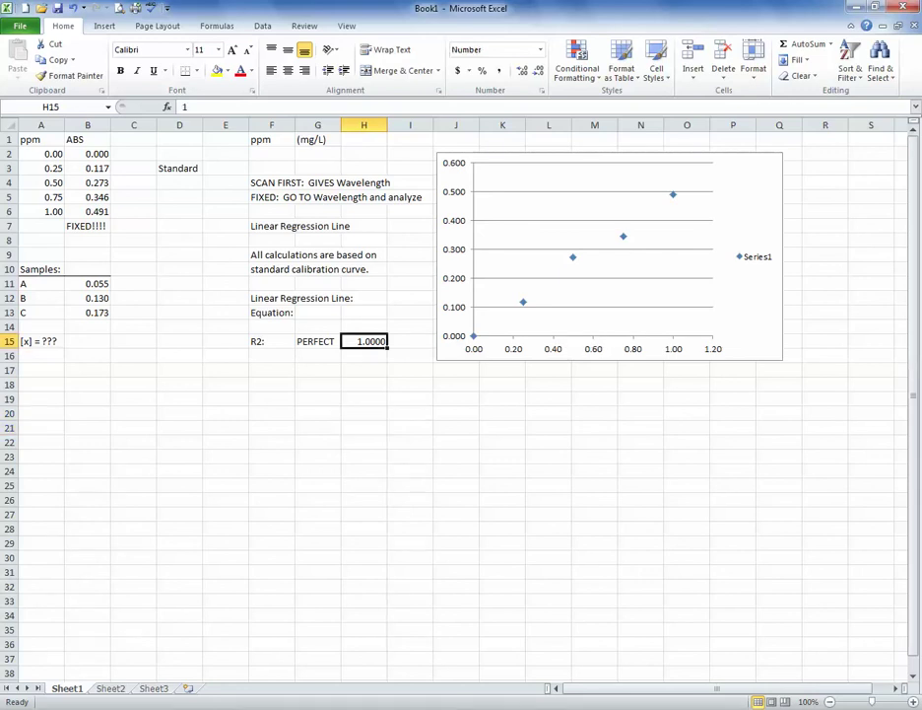
click(572, 257)
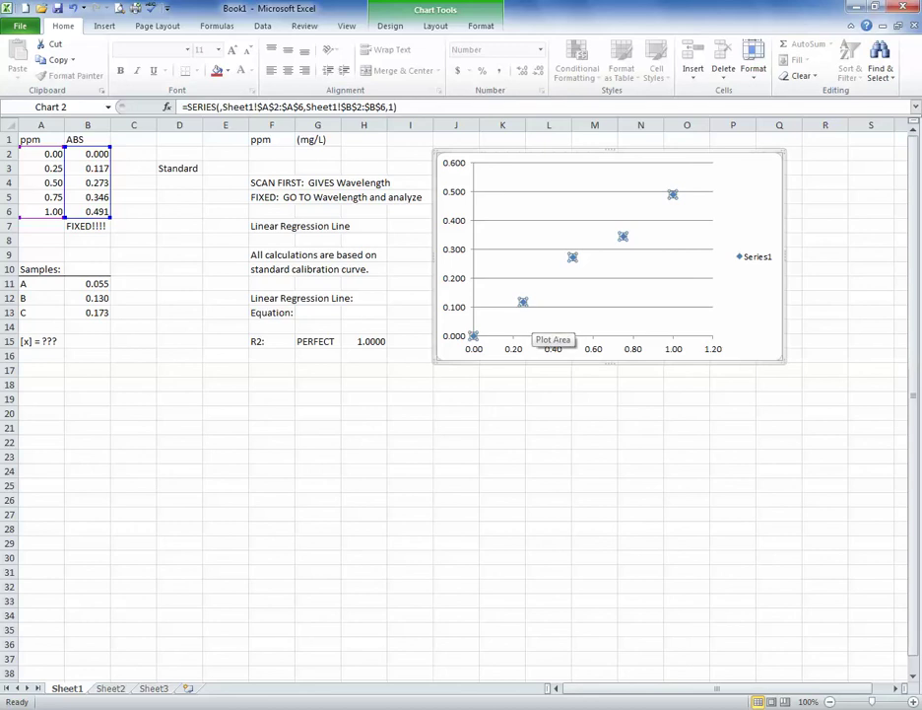
mouse_move(572, 257)
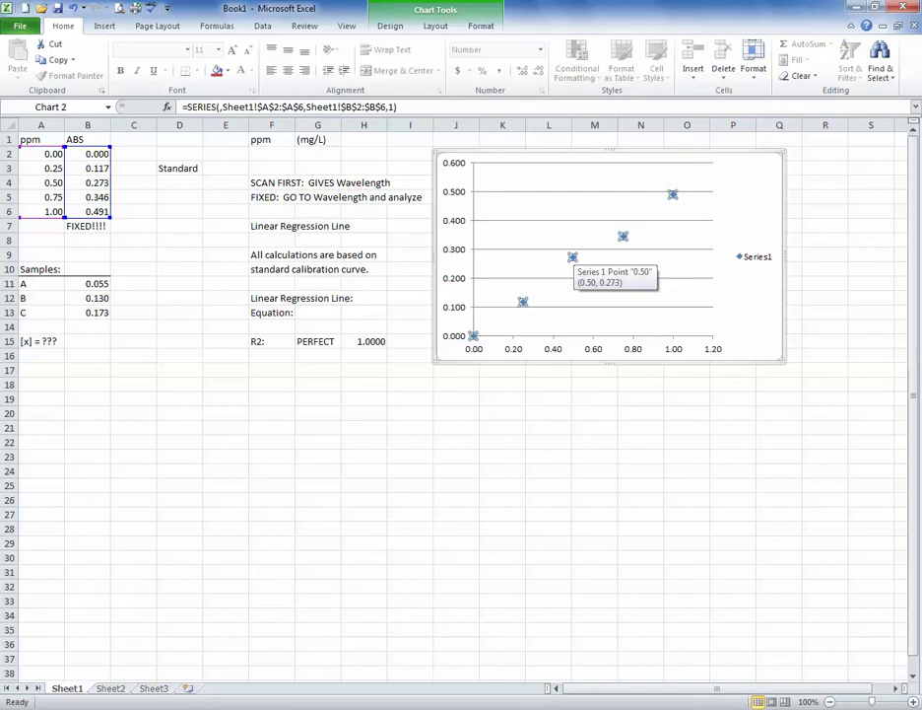
Step: Open the context menu for the scatter chart's plotted standards series
right_click(573, 257)
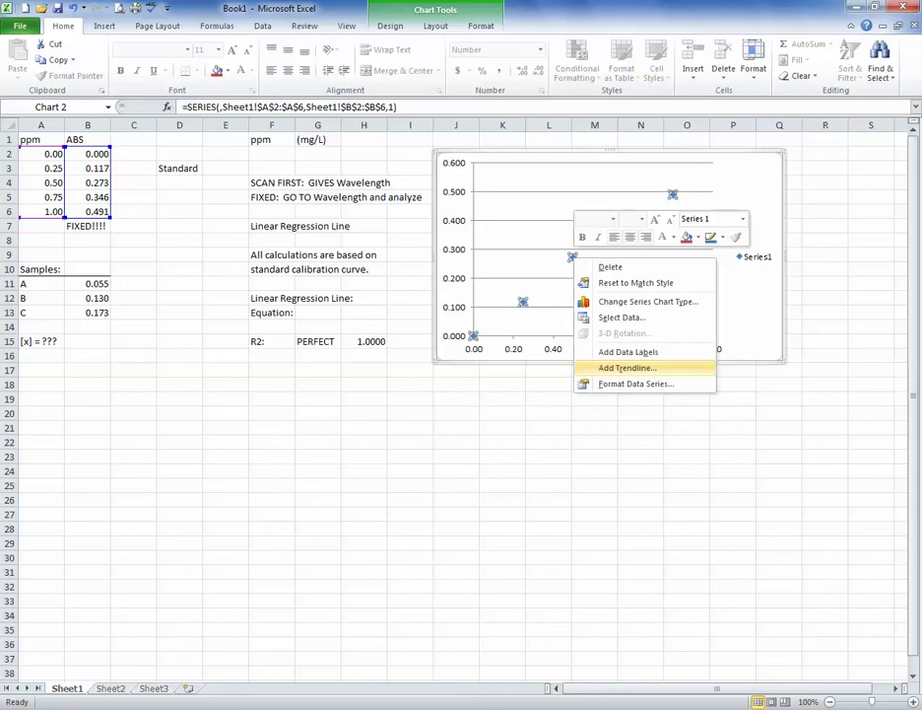
Step: Add a linear trendline displaying its equation and R-squared value on the chart
click(627, 368)
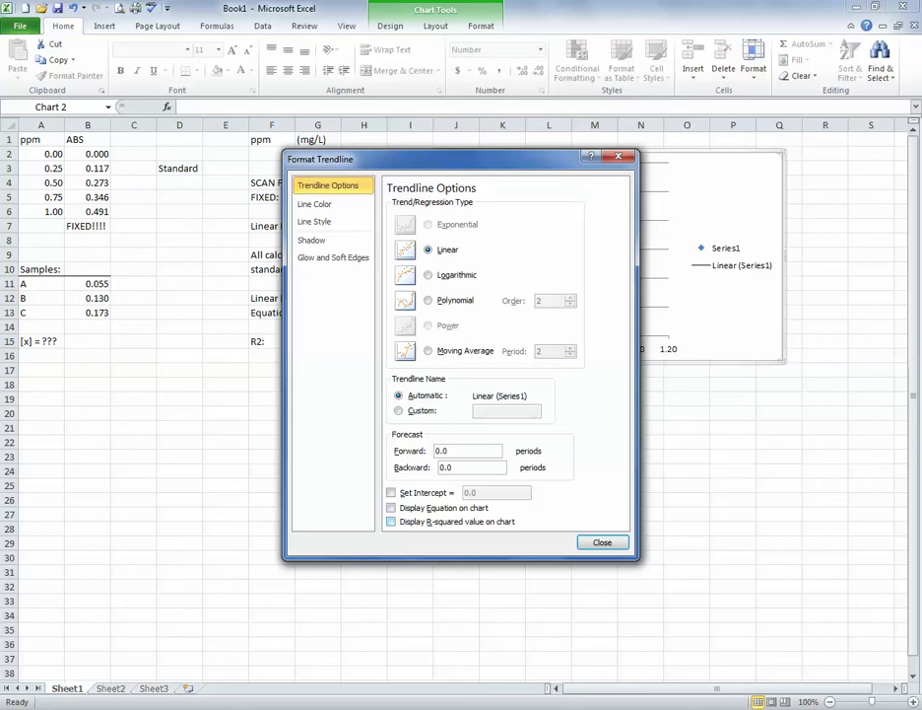
key(alt+e)
key(alt+r)
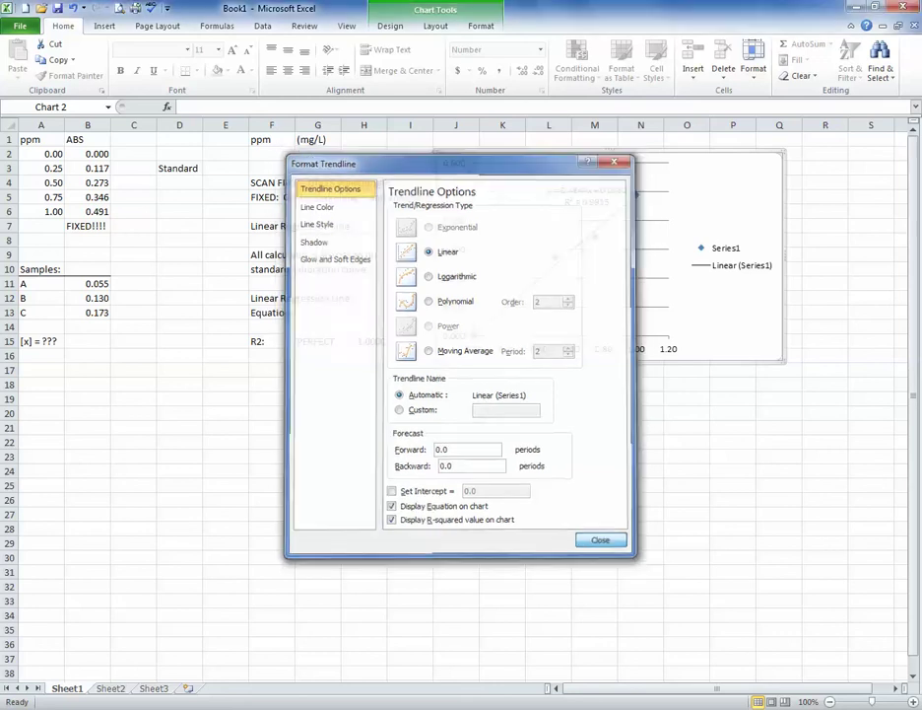
click(602, 542)
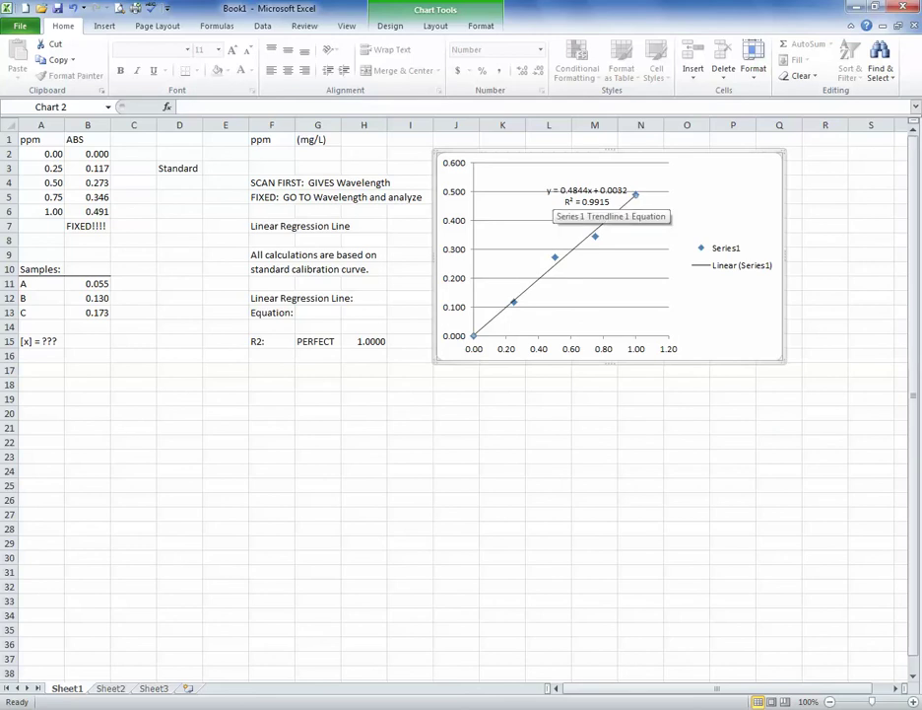
Step: Move the y = 0.4844x + 0.0032, R² = 0.9915 label right of the plot, above the legend
click(591, 197)
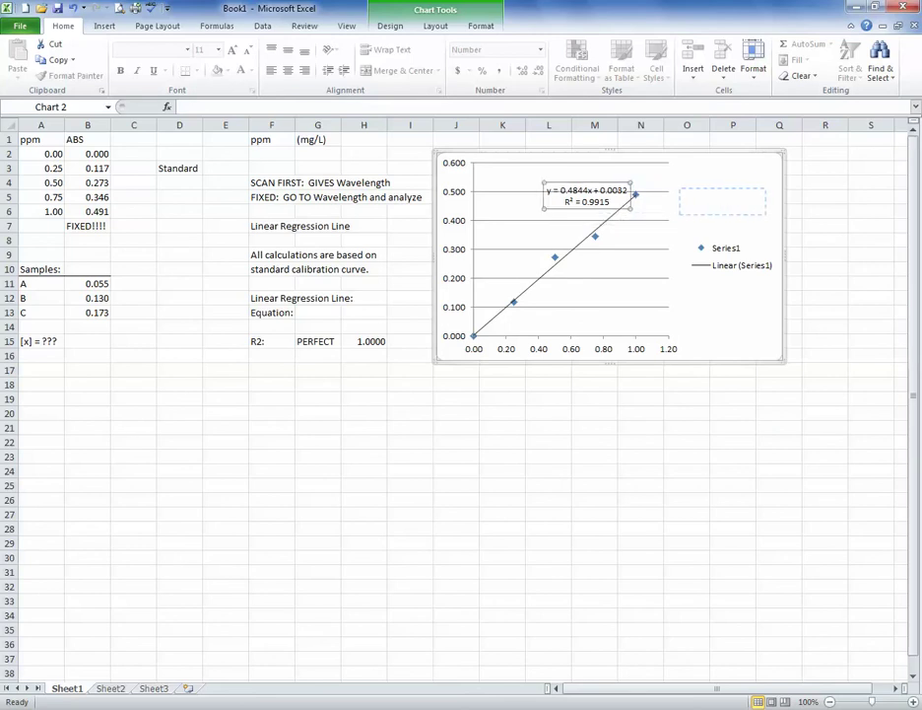
drag(723, 200, 720, 202)
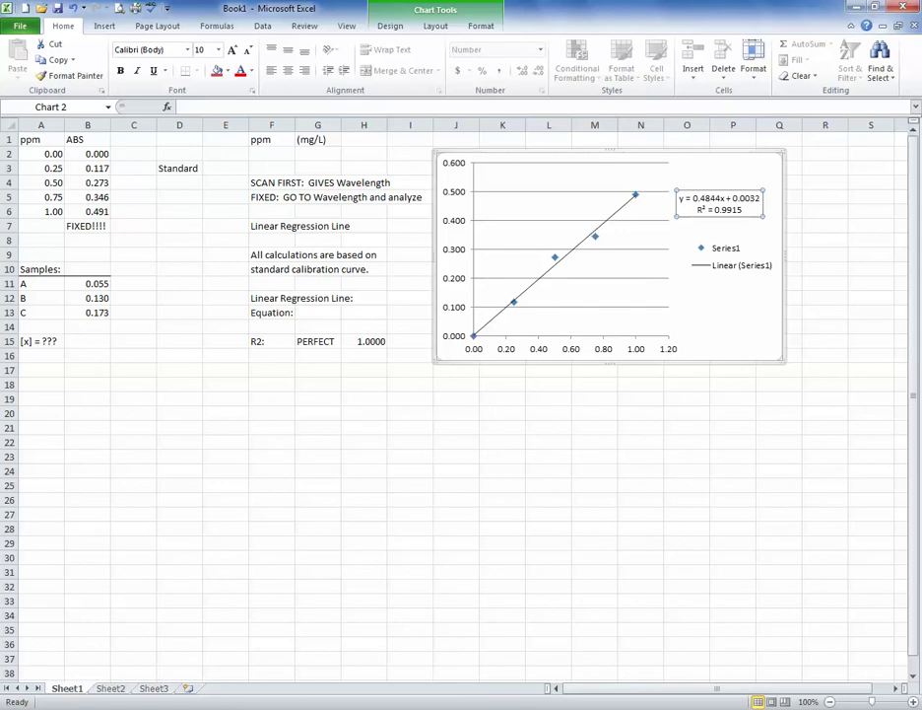
drag(40, 182, 88, 182)
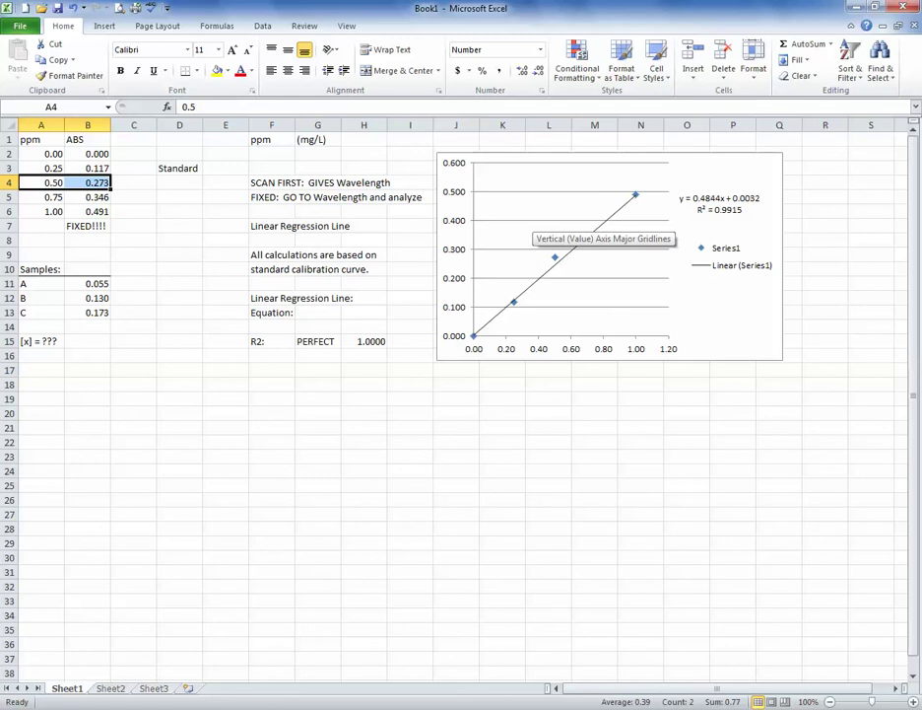
key(Delete)
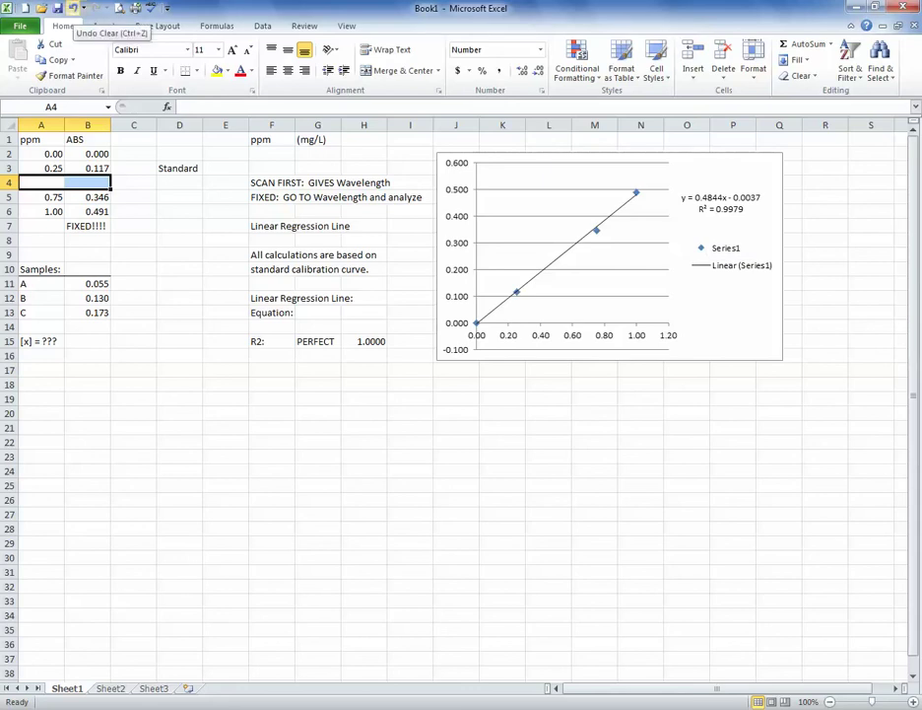
click(73, 8)
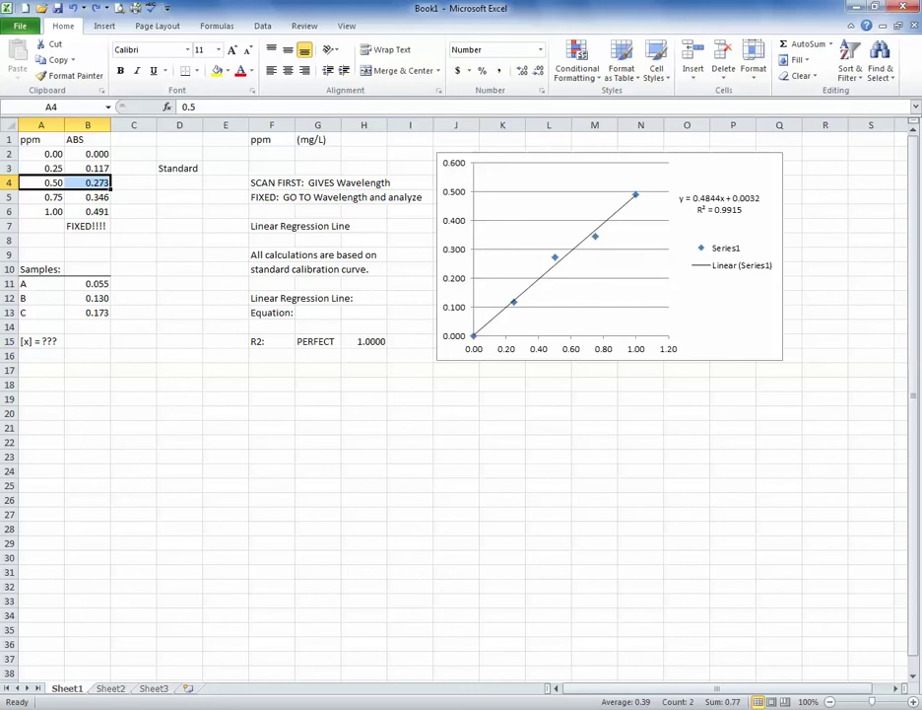
key(Down)
key(shift+Right)
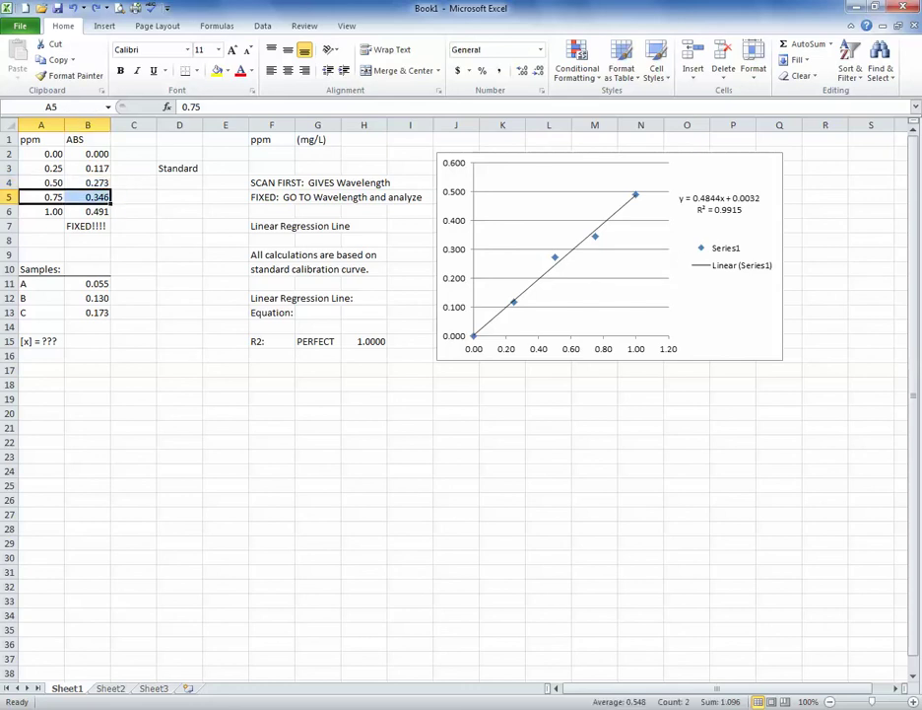
key(Delete)
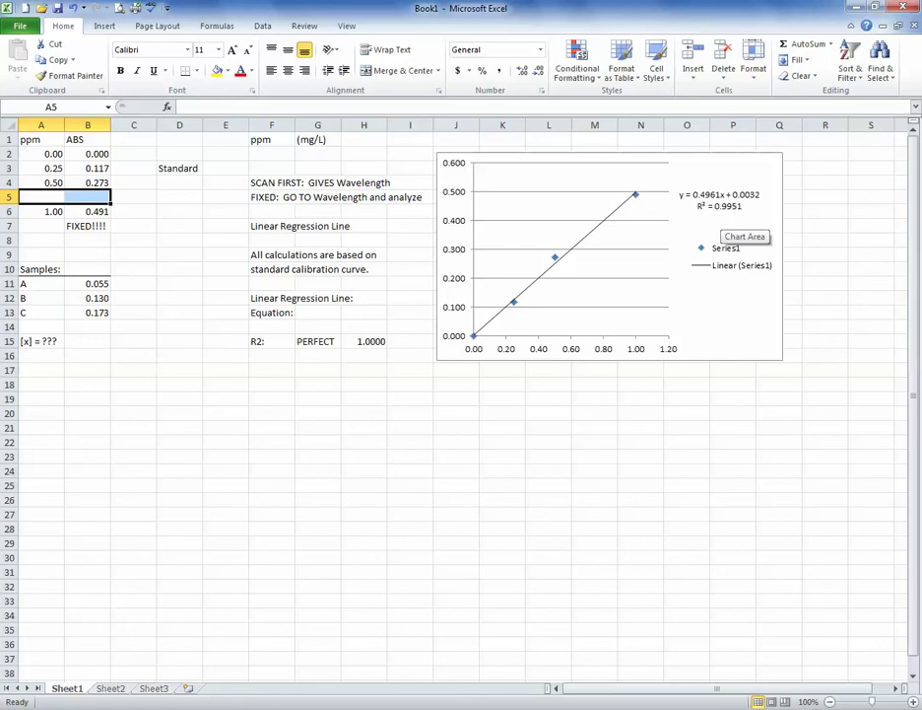
key(ctrl+z)
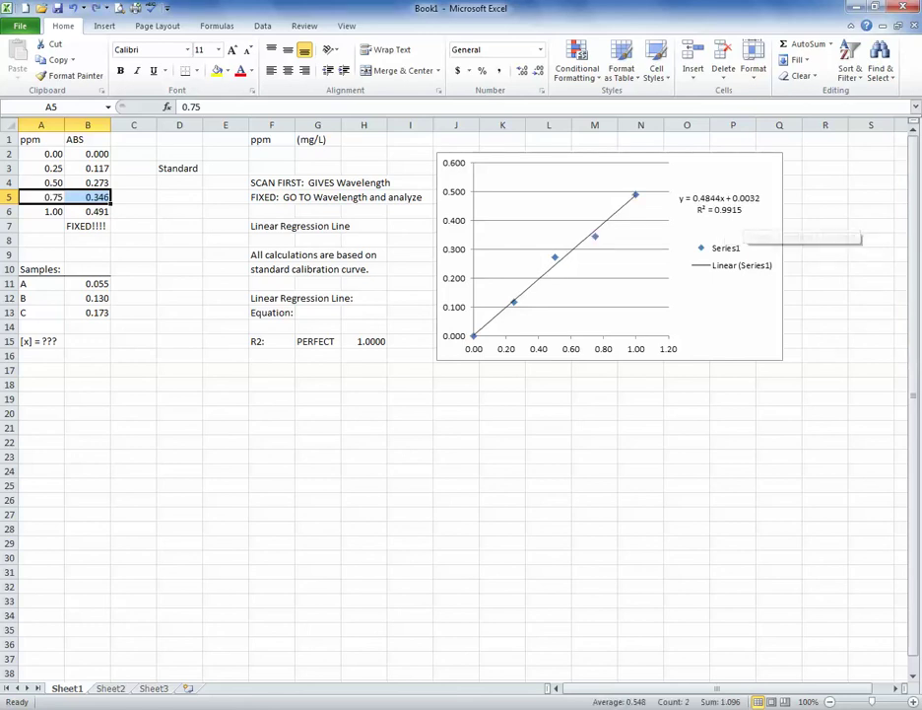
key(Up)
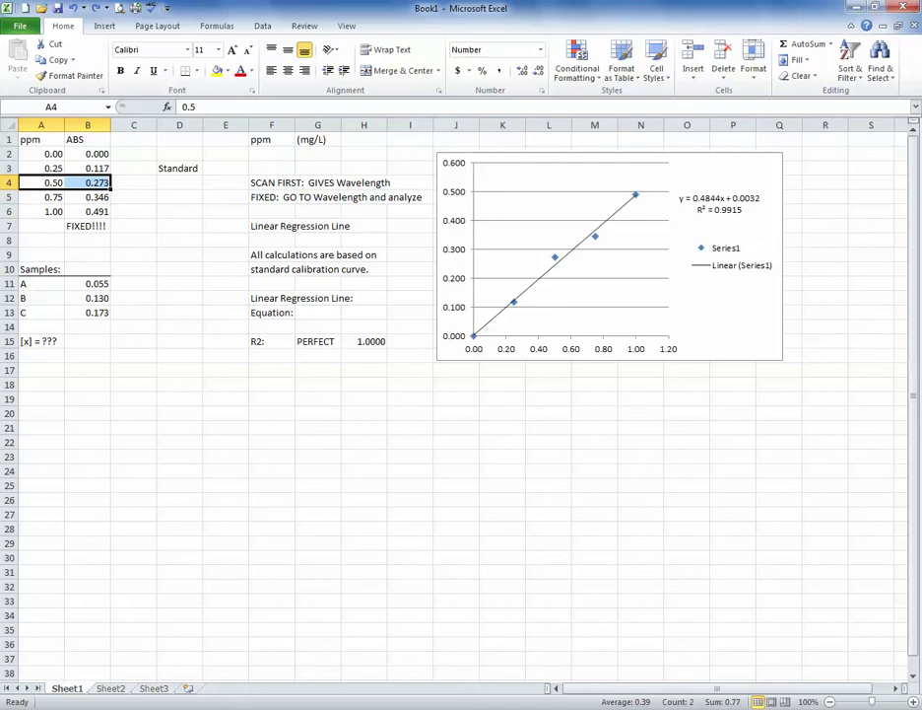
key(Delete)
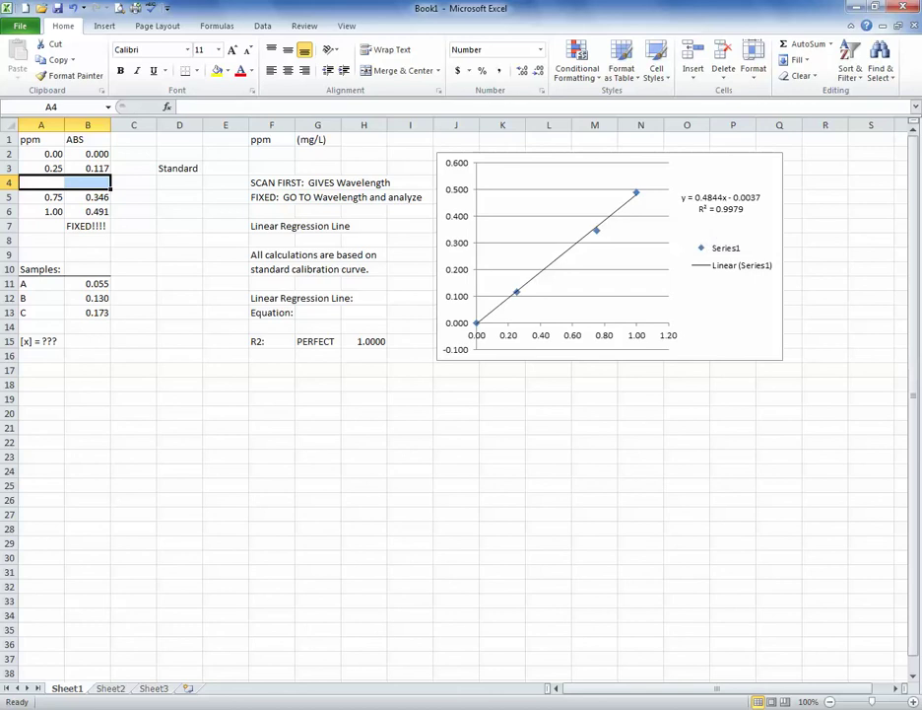
drag(88, 283, 88, 312)
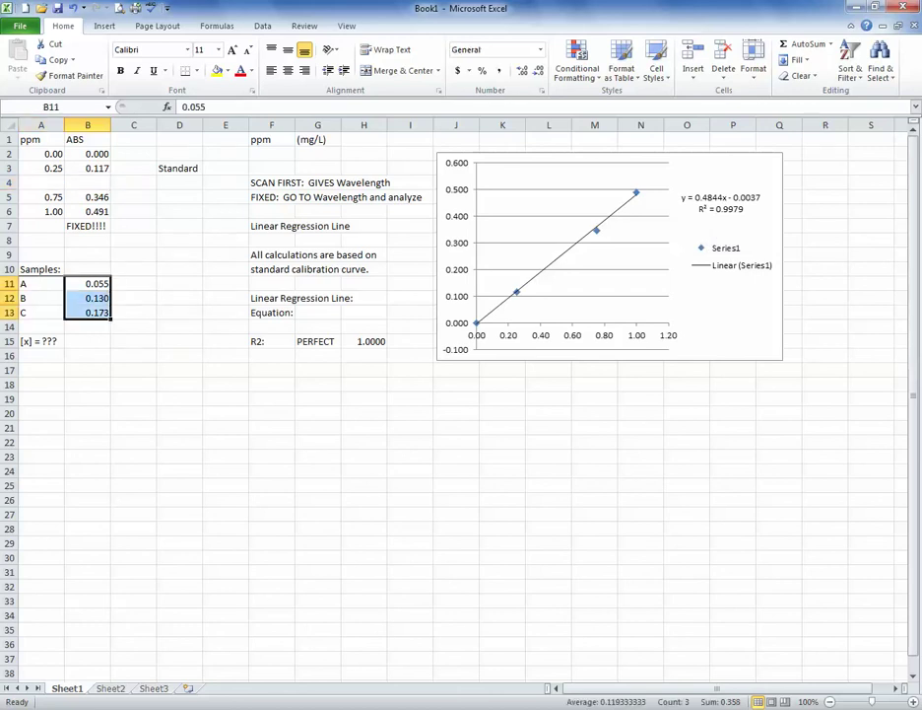